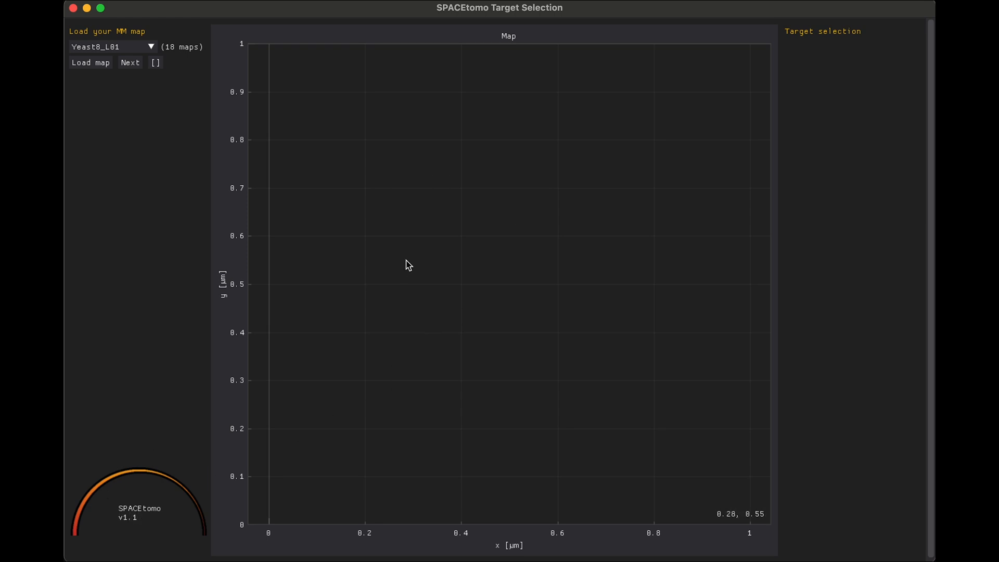
- Look through the list of available MM maps
mouse_move(429, 223)
mouse_move(419, 141)
click(142, 47)
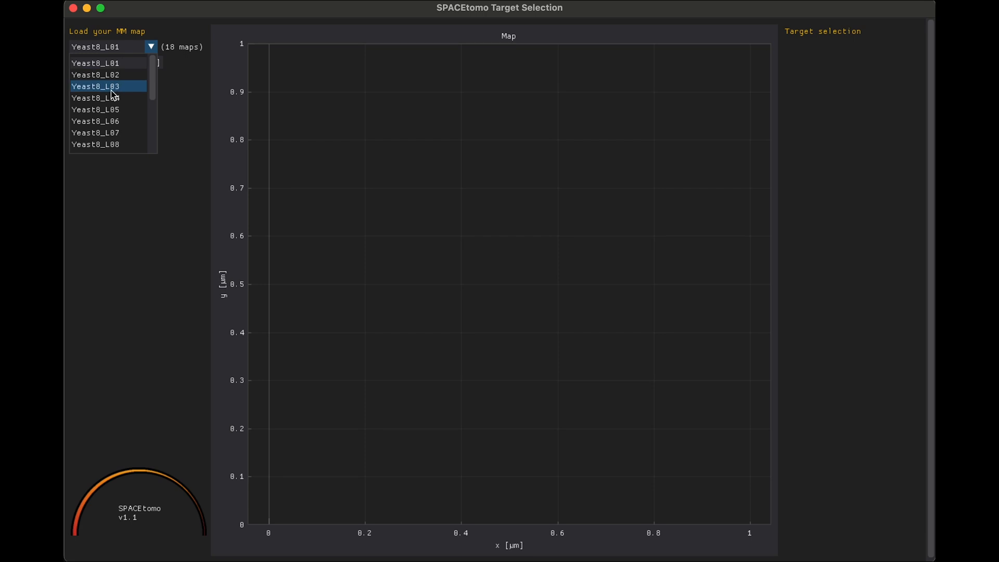
scroll(111, 107, down, 3)
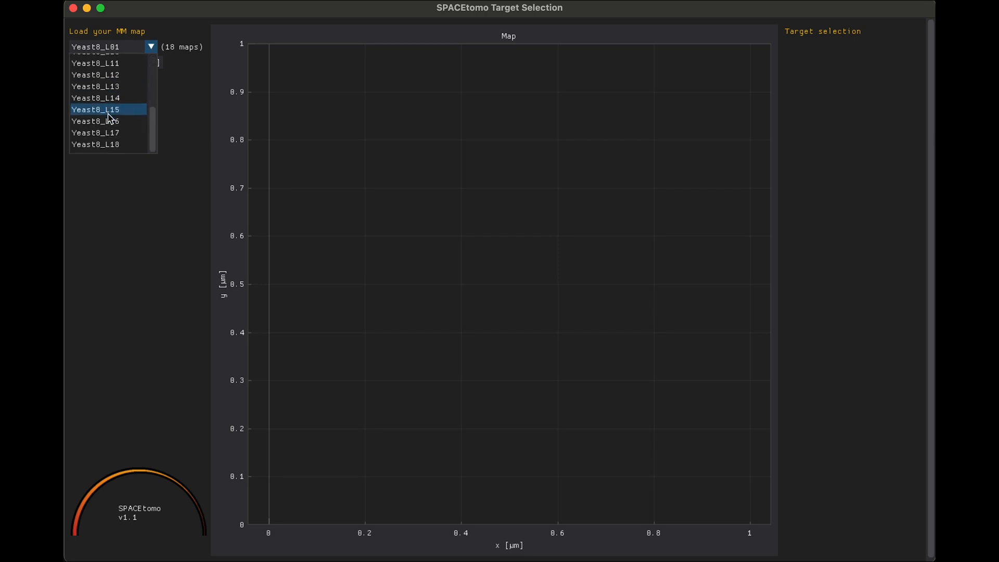
scroll(109, 104, up, 4)
click(112, 61)
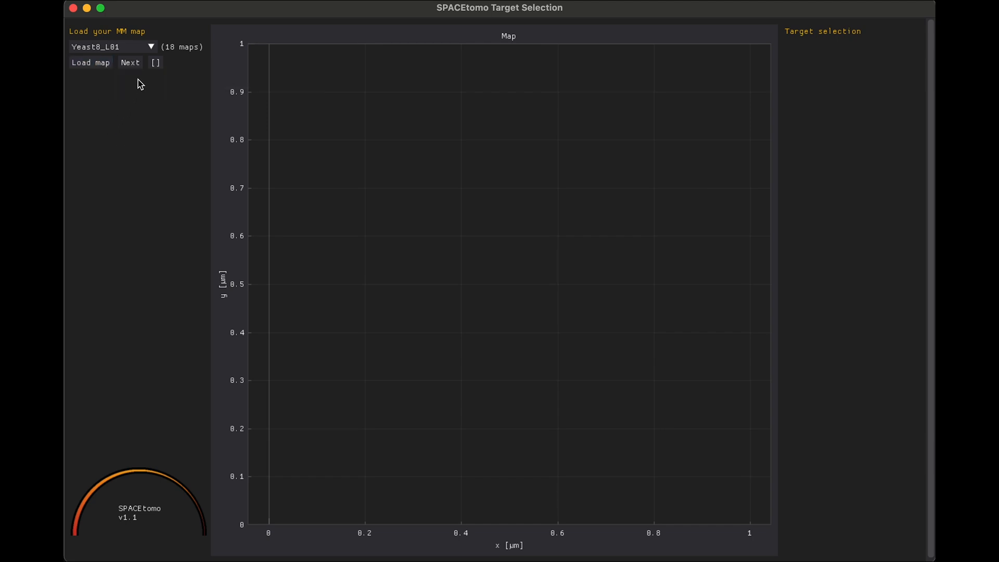
click(97, 46)
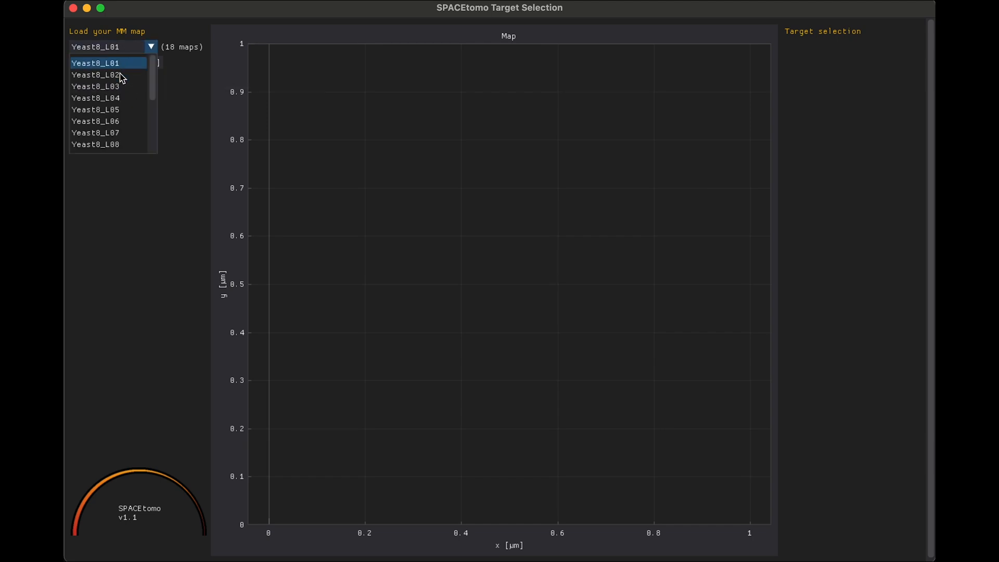
click(174, 87)
- Load the Yeast8_L07 map from the thumbnail overview of all maps
click(156, 63)
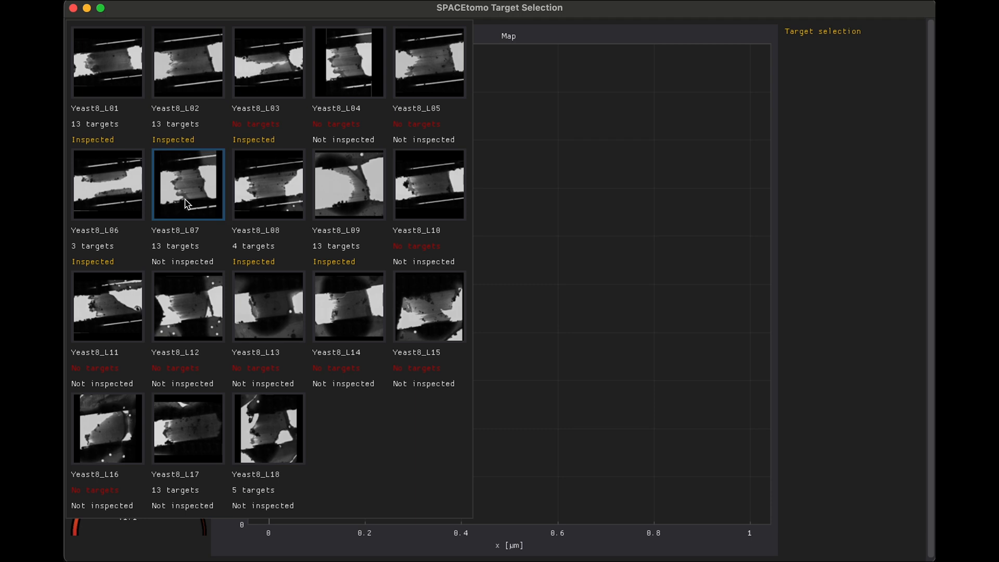
click(186, 186)
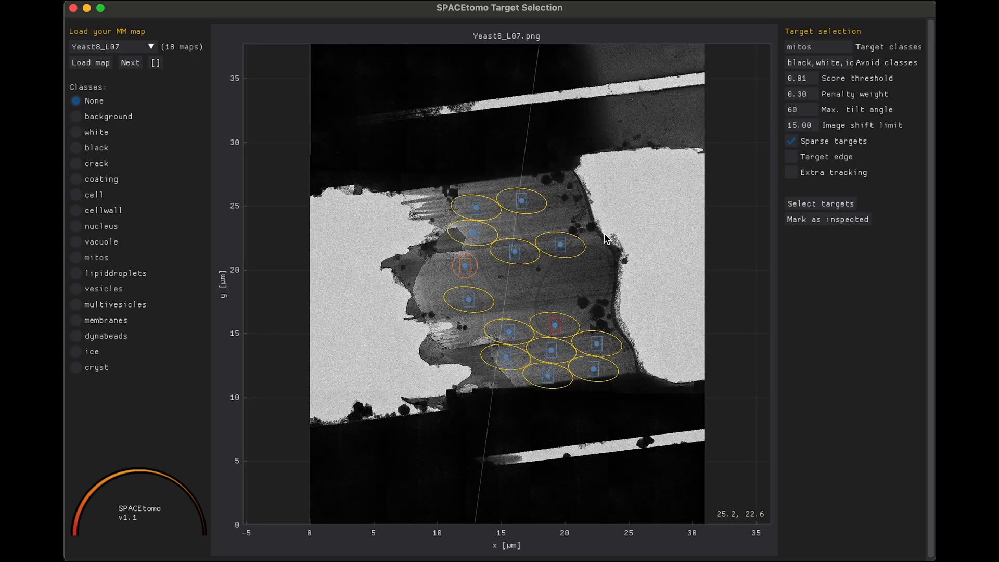
mouse_move(498, 271)
mouse_move(476, 209)
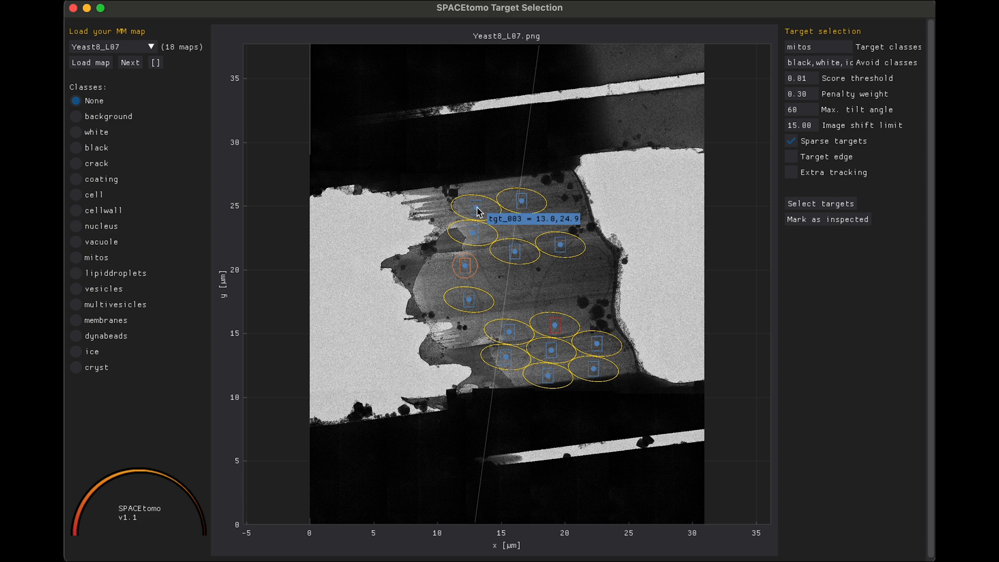
- Delete the target at about x 15.6, y 15.1 µm on the Yeast8_L07 map
scroll(541, 290, up, 4)
scroll(458, 311, down, 4)
scroll(458, 312, up, 5)
drag(557, 285, 788, 247)
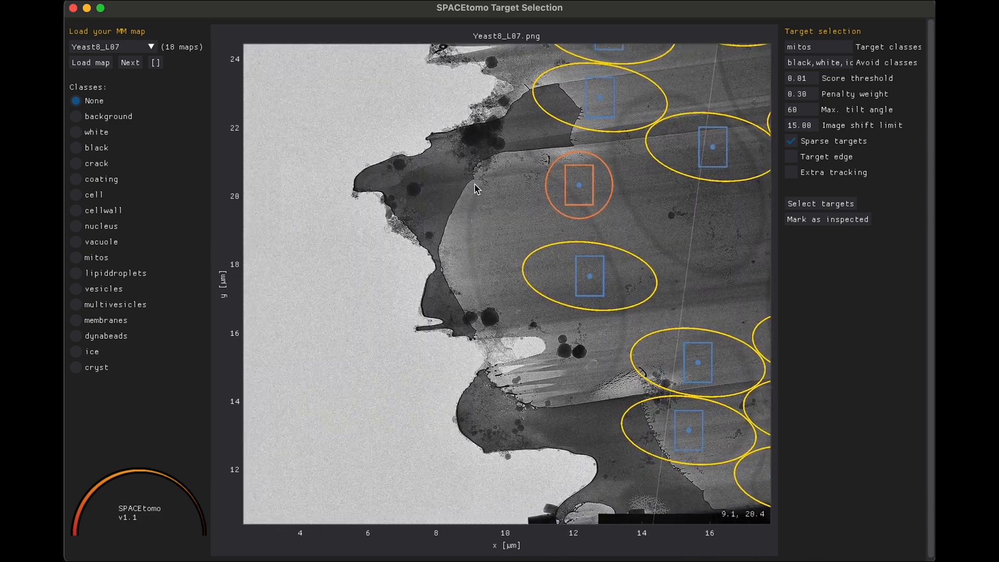
drag(475, 185, 267, 296)
scroll(592, 359, down, 3)
drag(565, 357, 500, 267)
shift+click(465, 344)
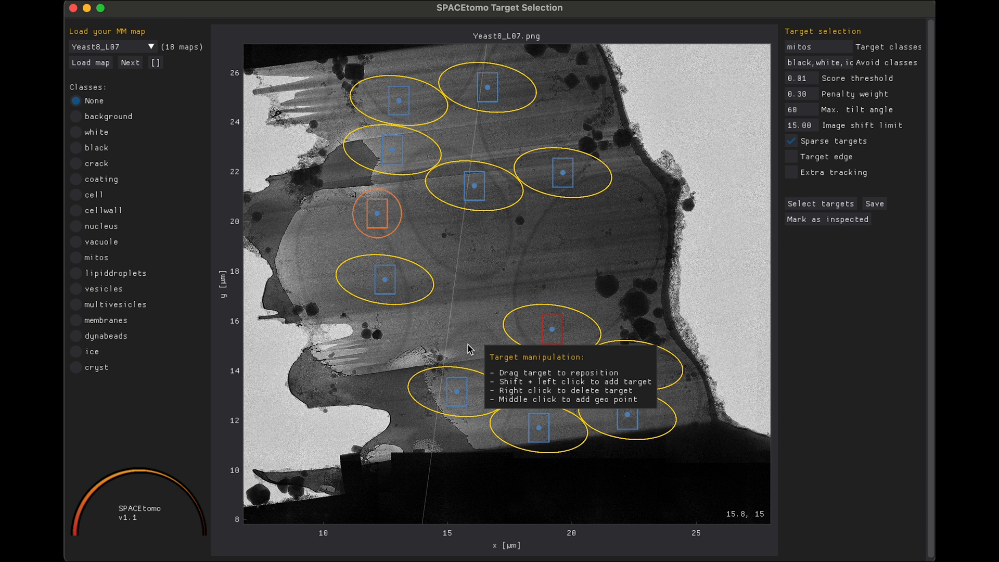
- Add a target at about x 15.9, y 16.6 µm and delete it again
shift+click(471, 306)
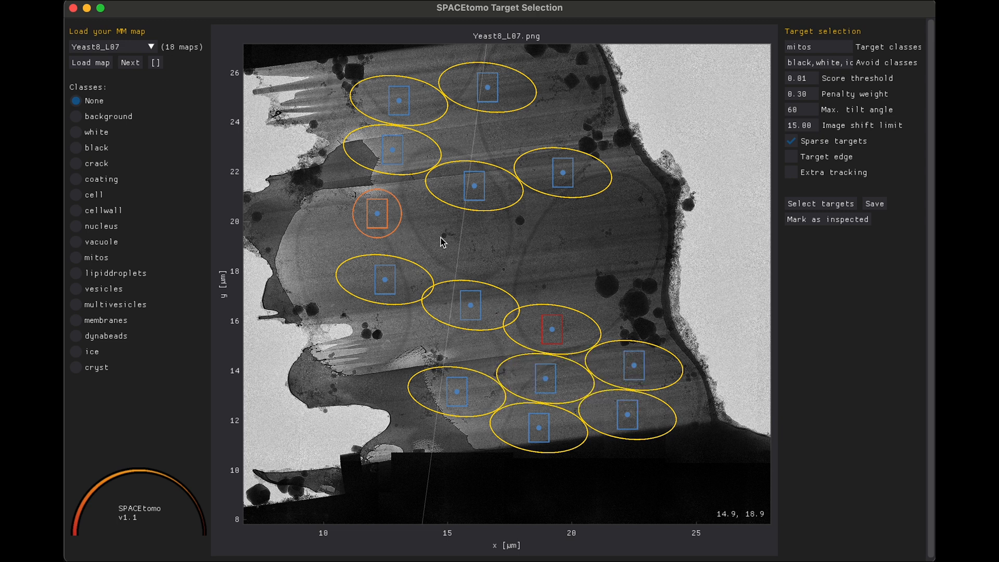
right_click(483, 309)
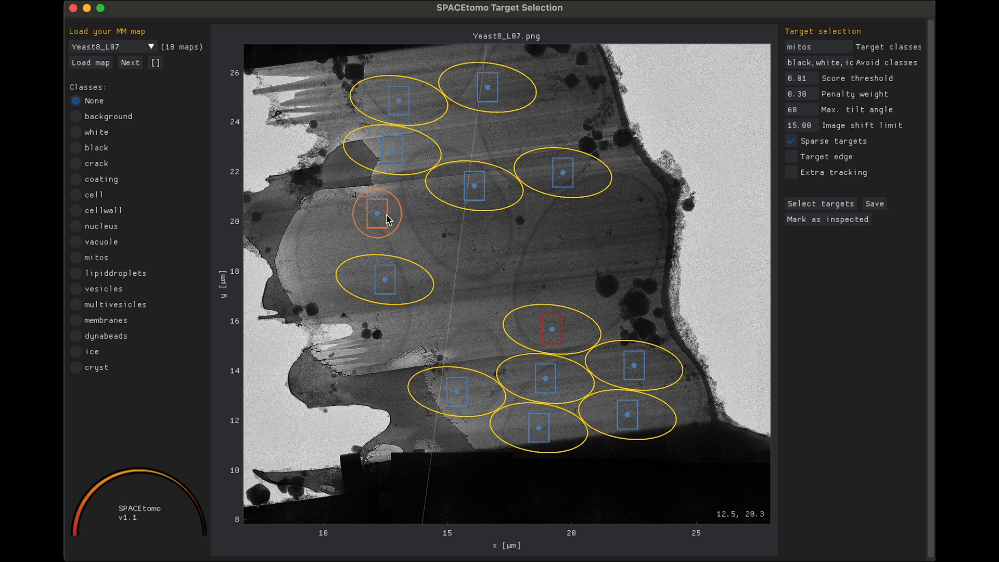
- Show the cell, nucleus and mitos class overlays on the map one after another
scroll(420, 240, up, 2)
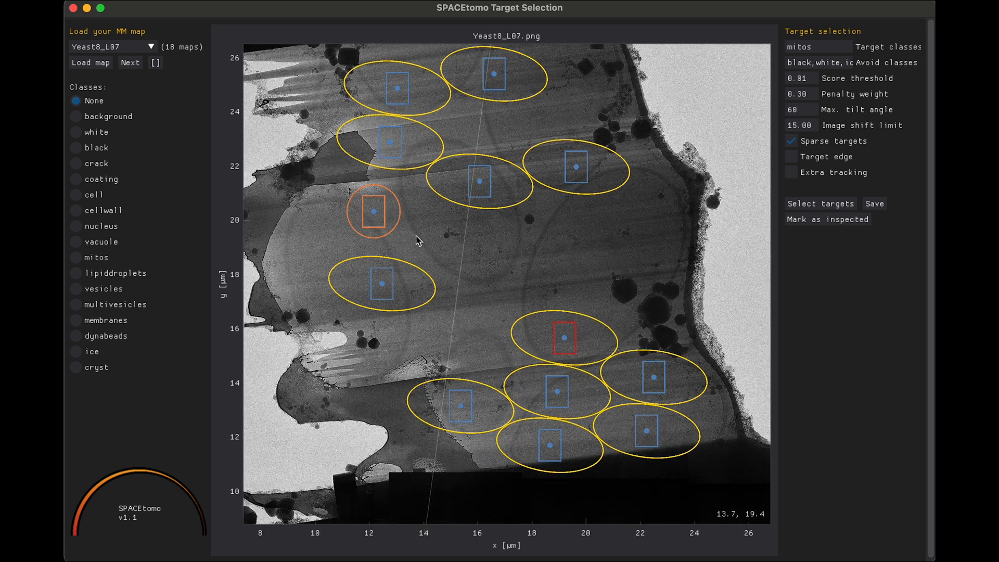
drag(497, 259, 523, 284)
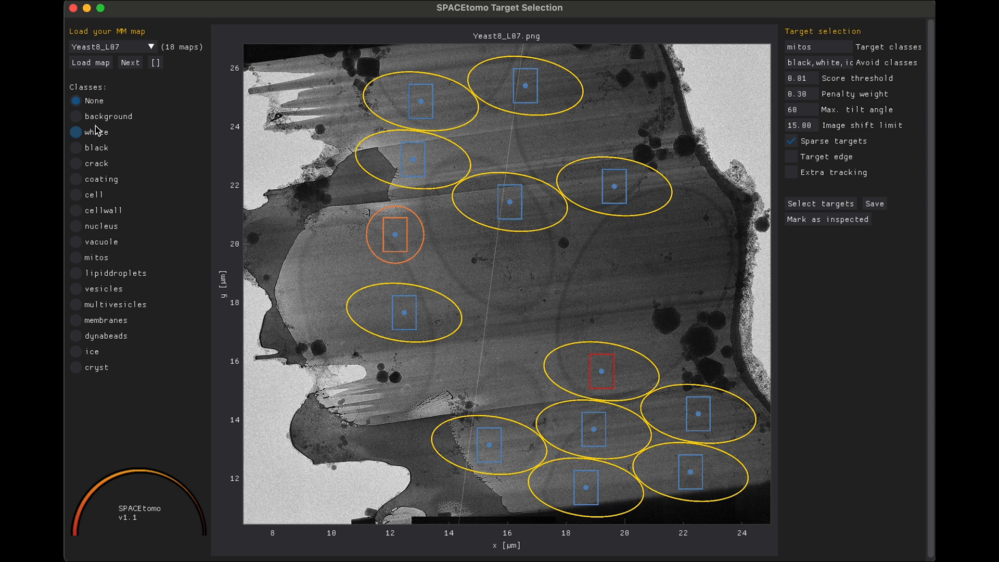
click(84, 200)
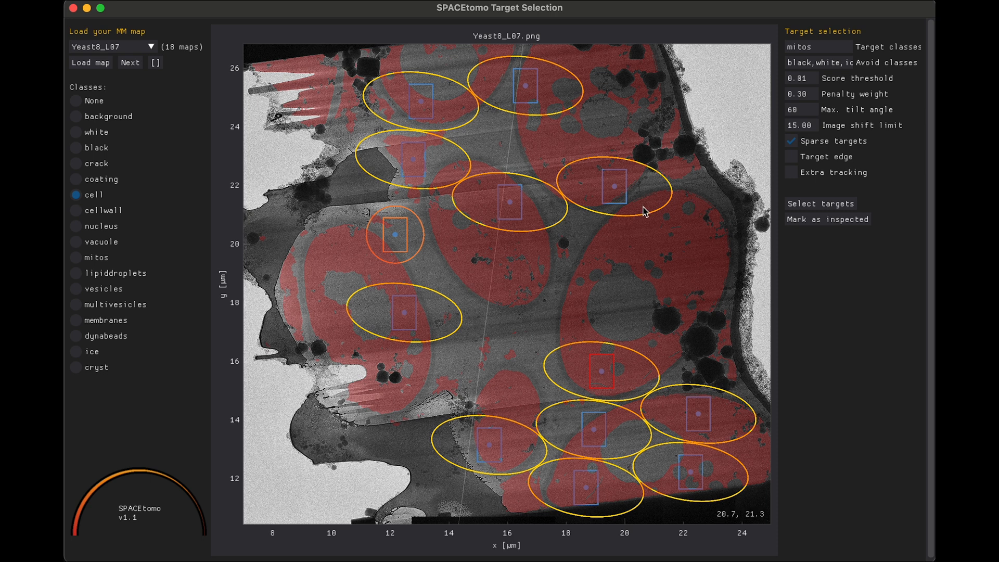
click(103, 228)
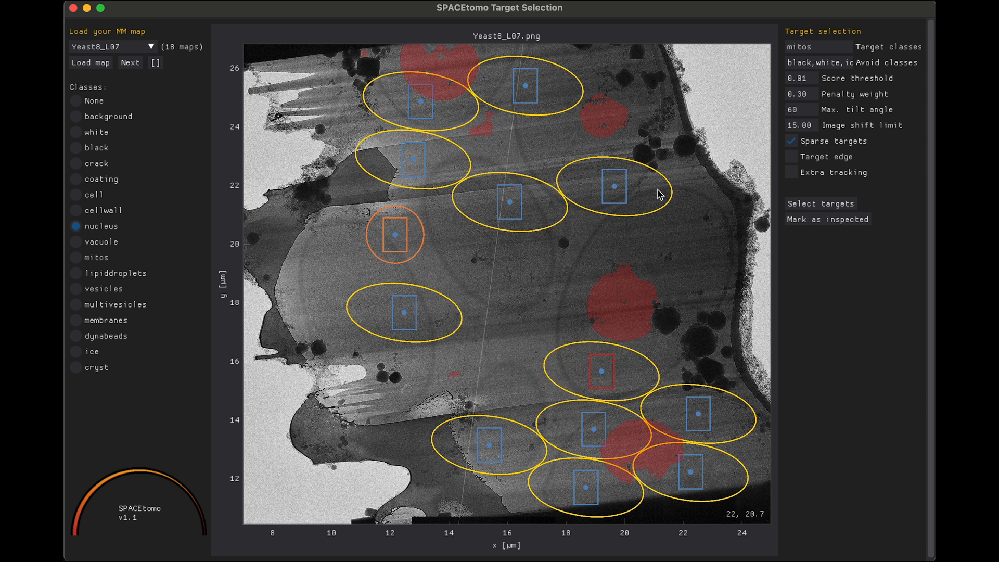
click(99, 257)
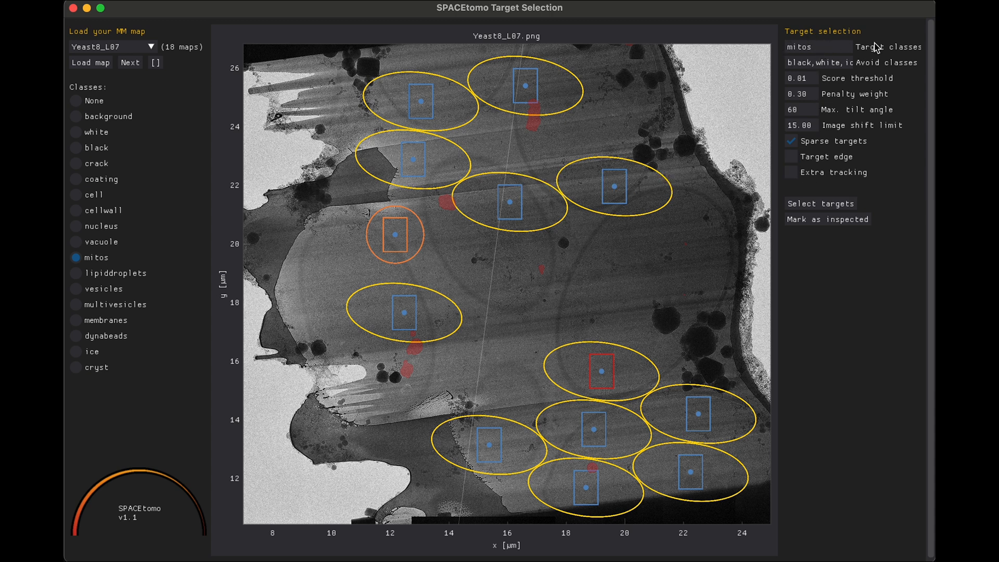
- Review the list of avoid classes and the score threshold in the target selection settings
click(848, 63)
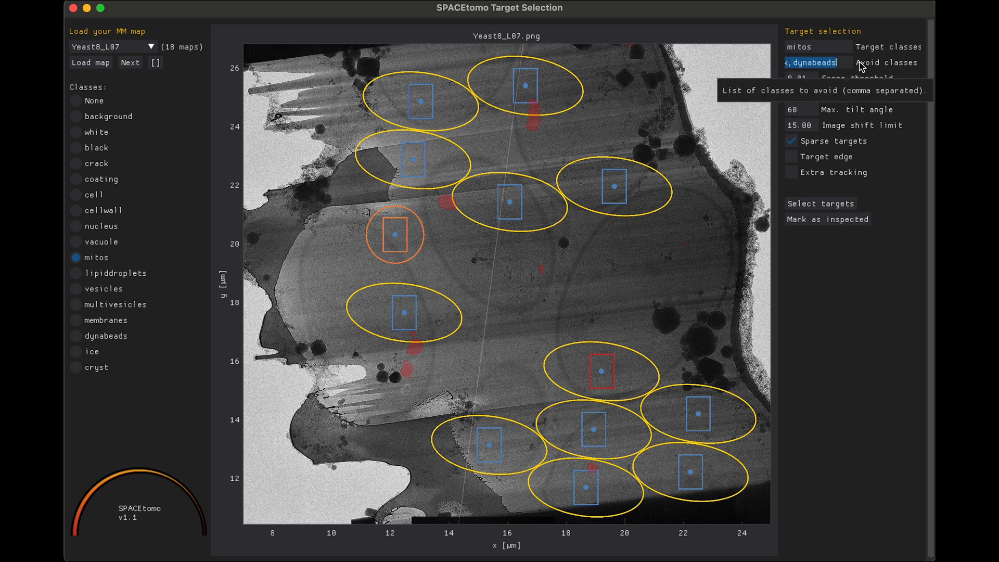
drag(862, 66, 818, 47)
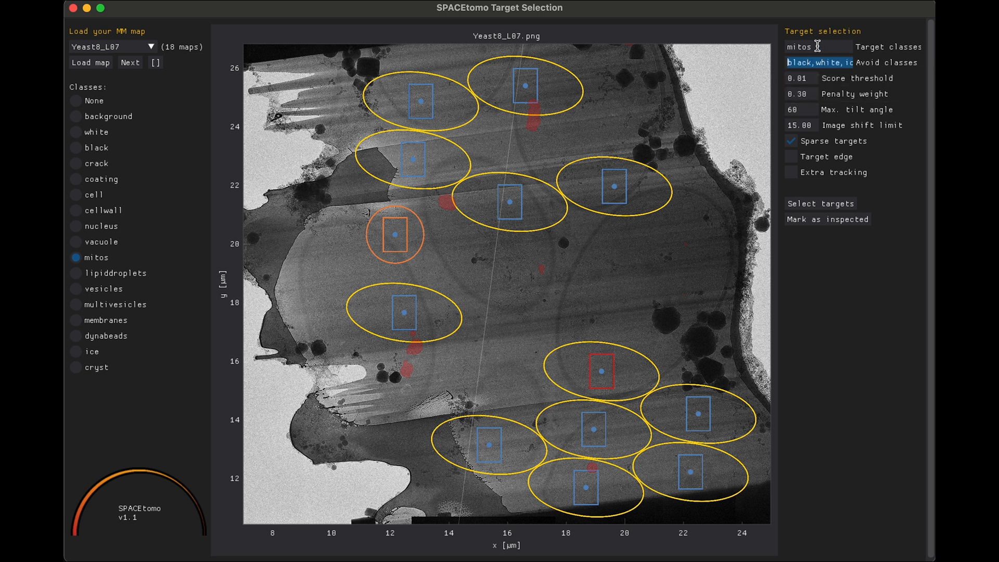
click(813, 77)
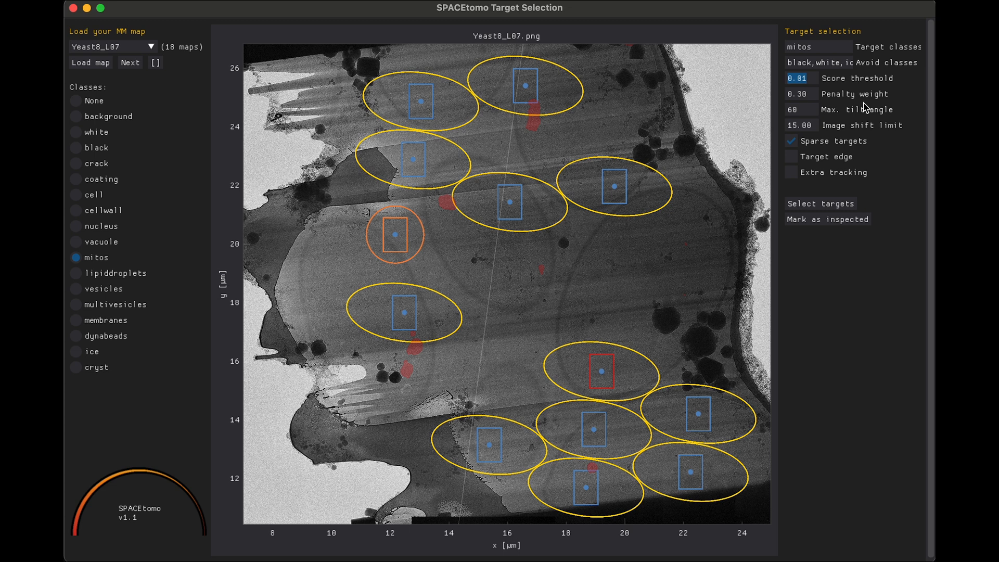
- Set the image shift limit to 5.00 and run the automatic target selection for mitos
click(806, 126)
key(BackSpace)
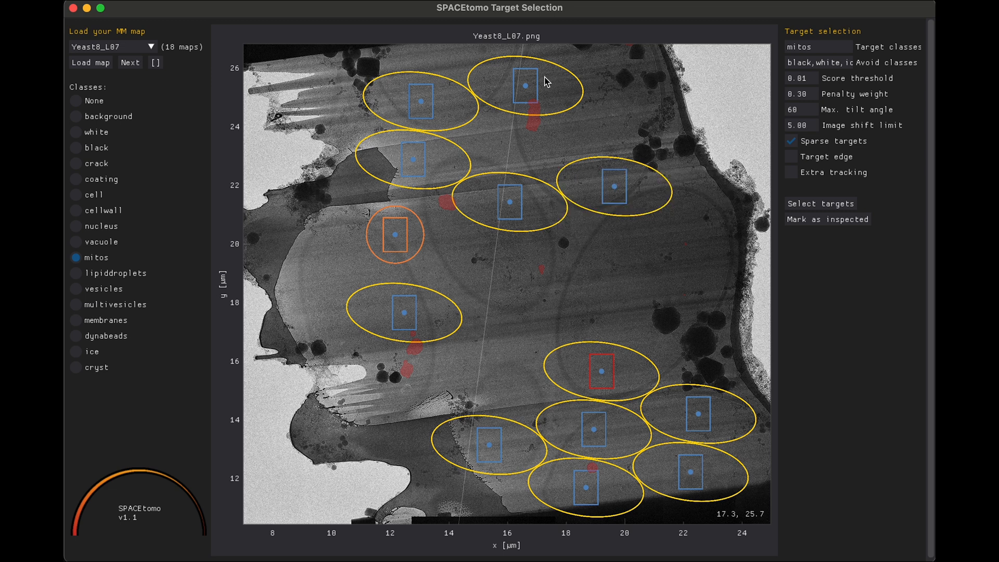
mouse_move(546, 82)
click(832, 206)
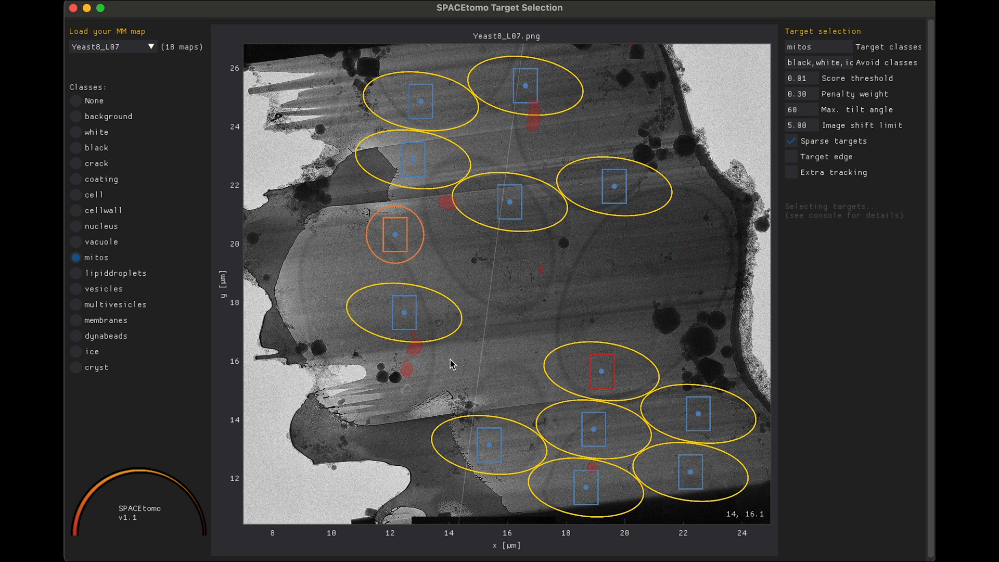
mouse_move(528, 333)
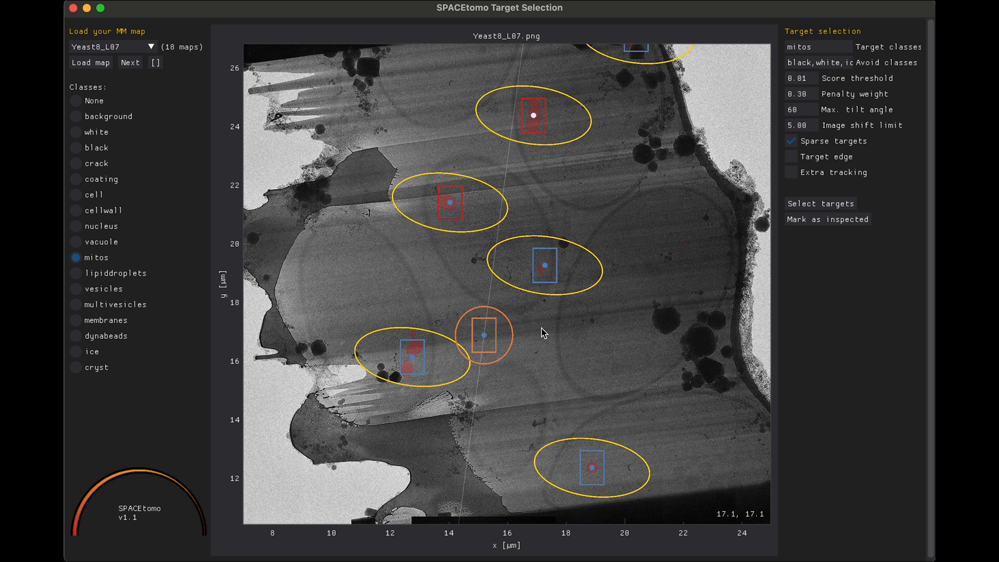
- Reposition the uppermost target onto the centre of its mitos patch at about x 20.2, y 27.0 µm
scroll(541, 294, down, 3)
scroll(542, 293, up, 2)
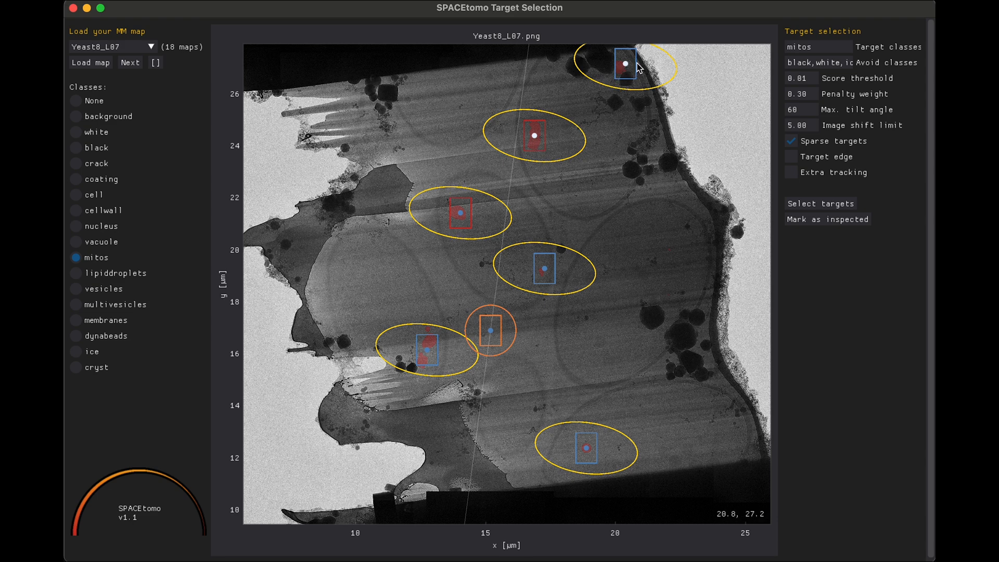
scroll(591, 98, up, 4)
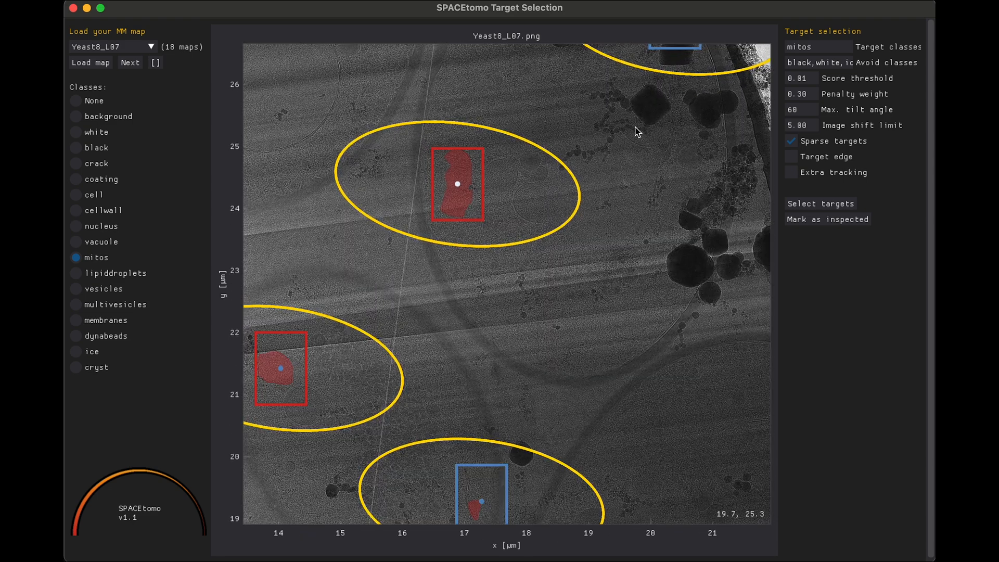
drag(638, 133, 560, 286)
scroll(582, 208, up, 2)
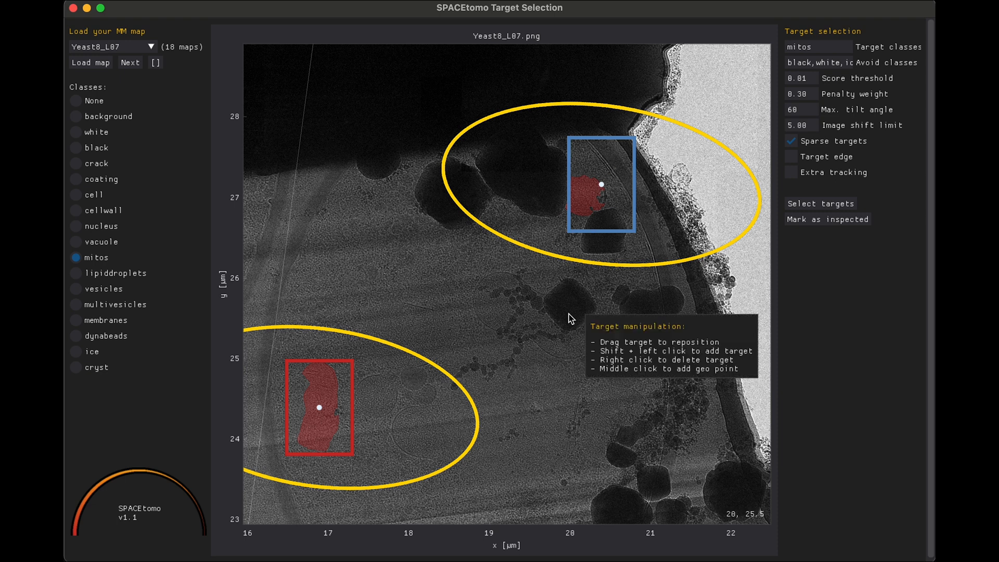
scroll(571, 319, up, 2)
mouse_move(612, 161)
drag(612, 161, 593, 171)
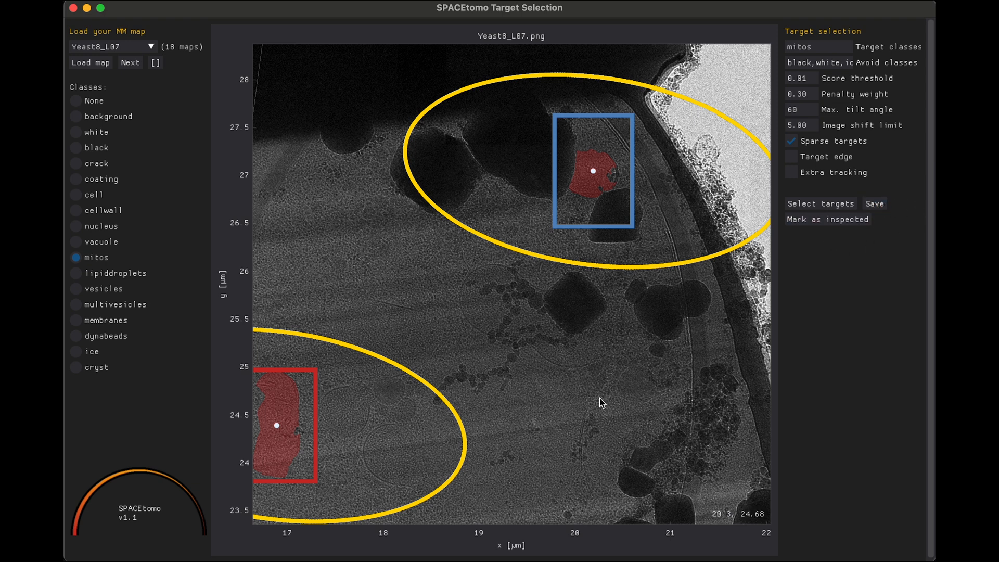
- Shift target tgt_002 slightly onto its small mitos patch, to about x 17.2, y 19.2 µm
scroll(599, 398, down, 3)
scroll(570, 295, up, 2)
drag(566, 320, 659, 103)
scroll(651, 279, down, 1)
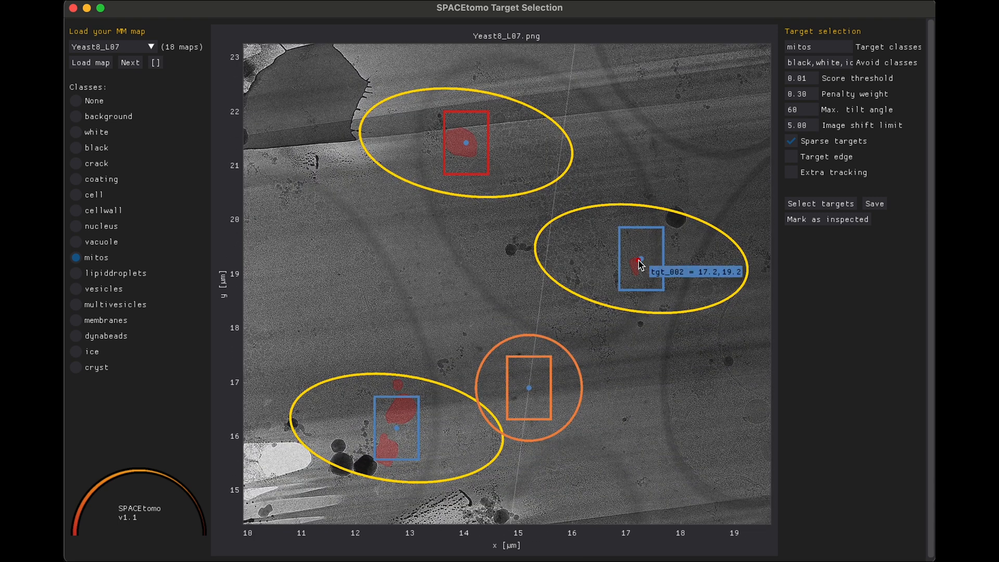
drag(643, 261, 639, 263)
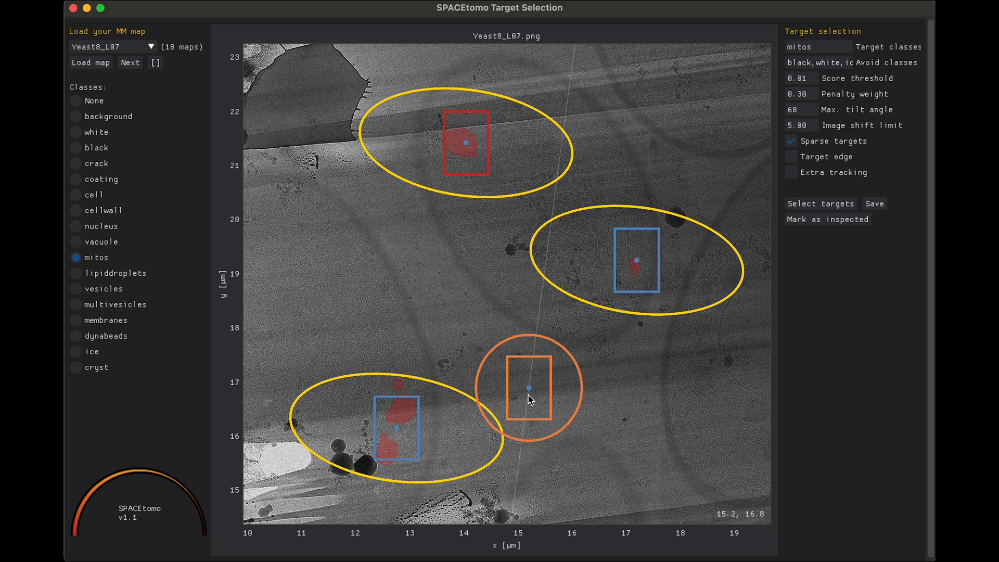
- Move tgt_001 to about x 18.1, y 21.6 µm and add a new target on the vacated mitos patch at about x 14.0, y 21.4 µm
scroll(514, 290, up, 3)
scroll(472, 365, down, 4)
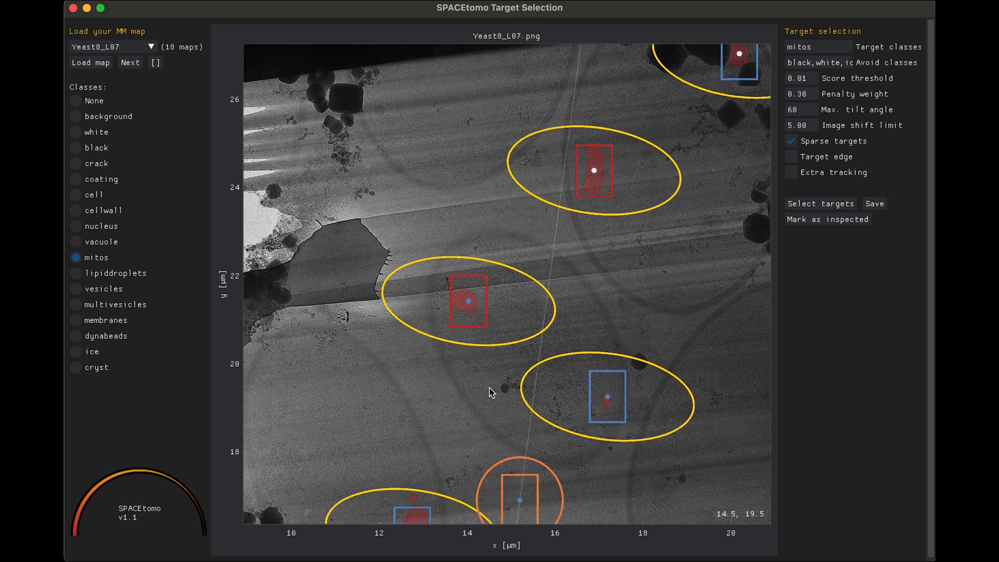
scroll(432, 387, up, 2)
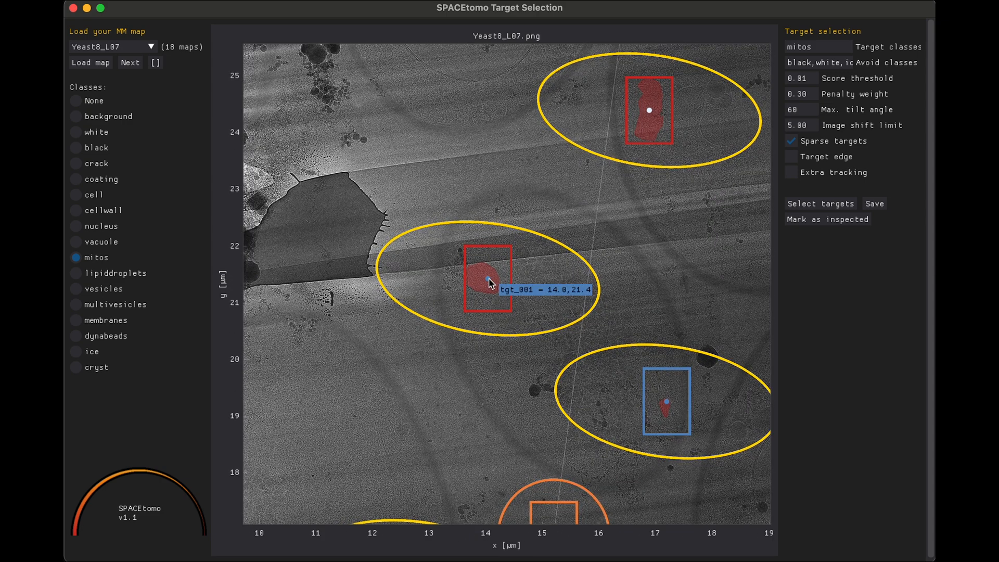
drag(493, 284, 716, 267)
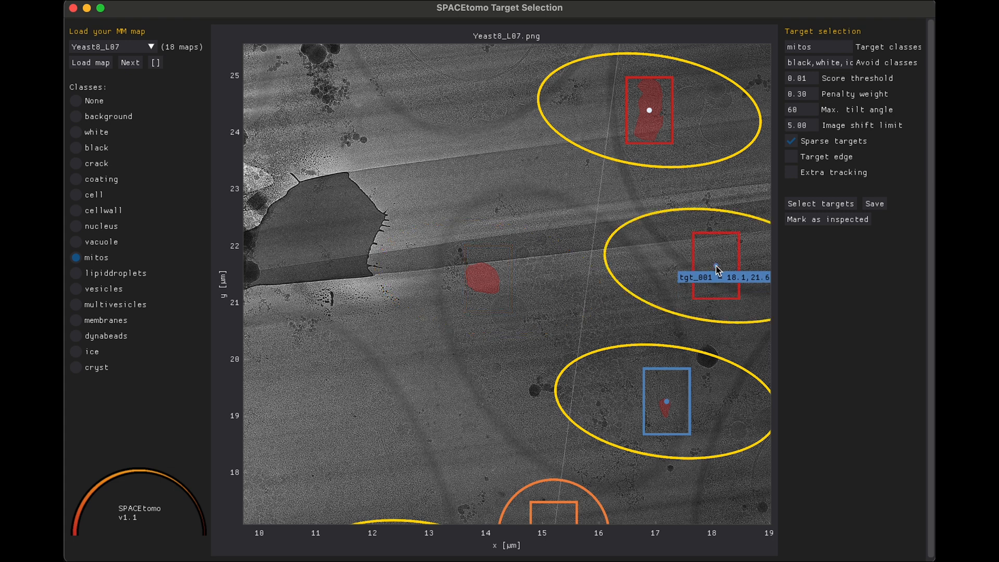
click(485, 280)
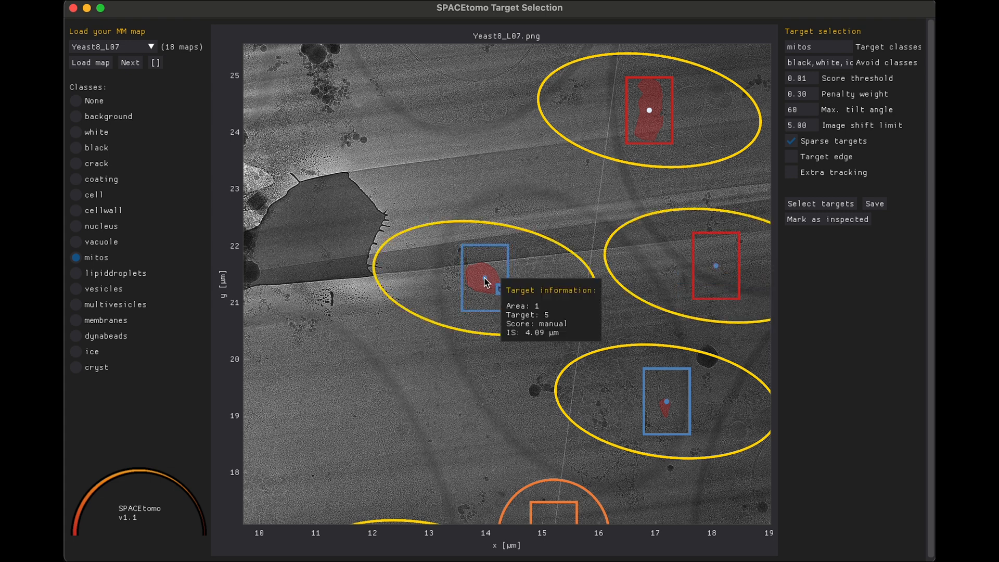
- Move the existing geo point to about x 16.0, y 16.9 µm and add another at about x 24.2, y 13.4 µm
scroll(500, 436, down, 3)
scroll(688, 415, down, 2)
drag(687, 463, 617, 349)
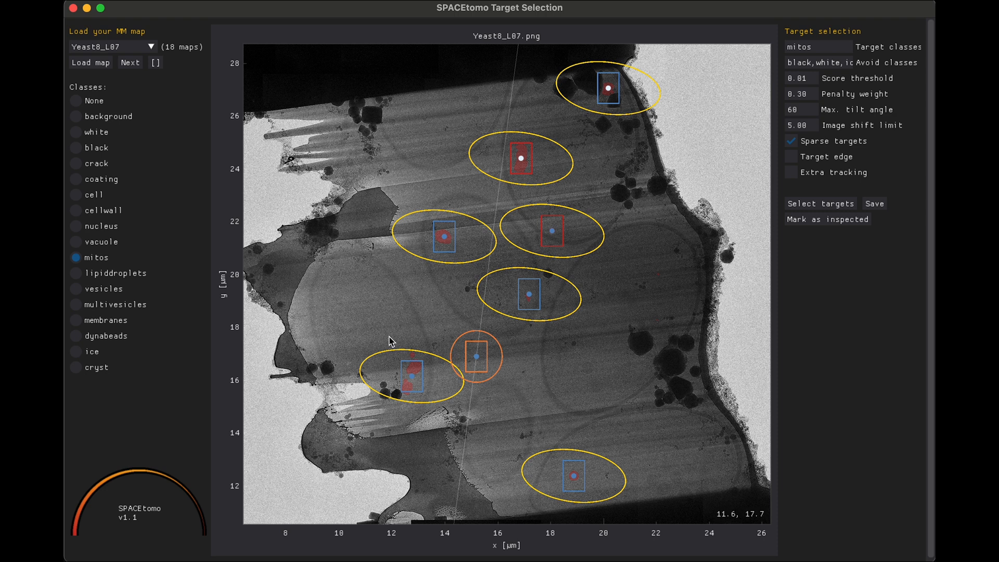
click(488, 356)
drag(488, 357, 498, 358)
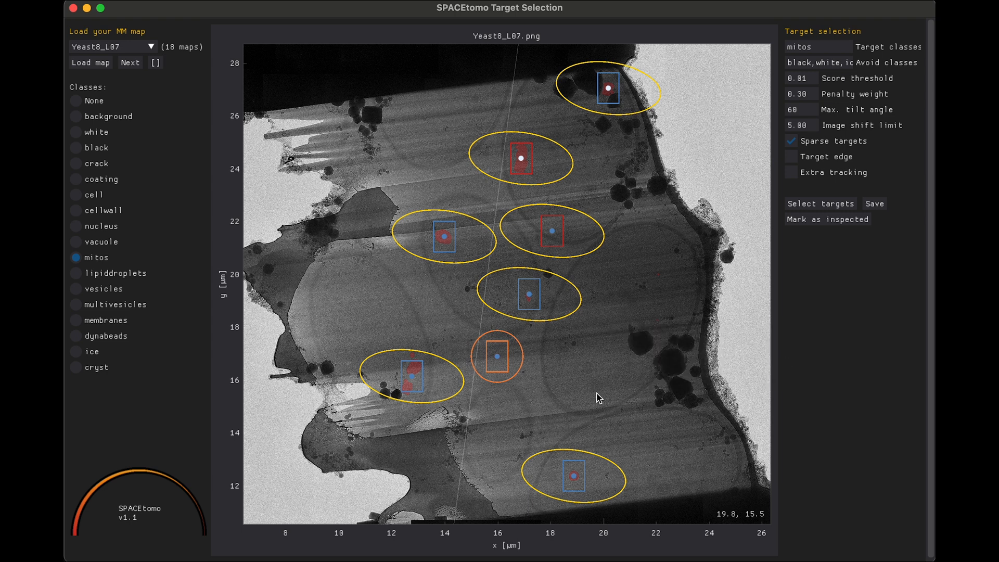
click(716, 449)
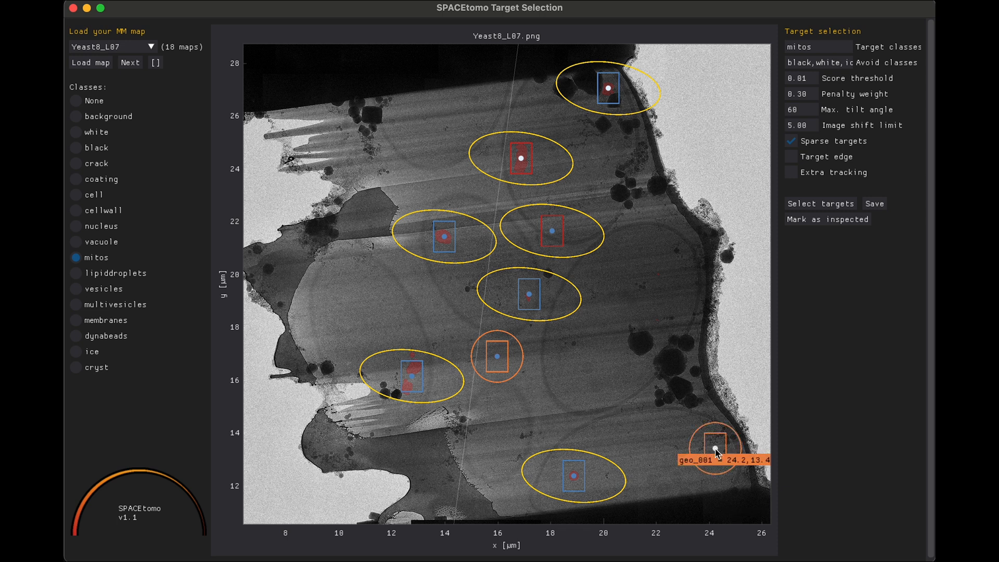
- Add four more geo points at about (21.4, 24.7), (10.3, 24.9), (8.5, 19.5) and (14.0, 12.1) µm
click(641, 150)
click(346, 147)
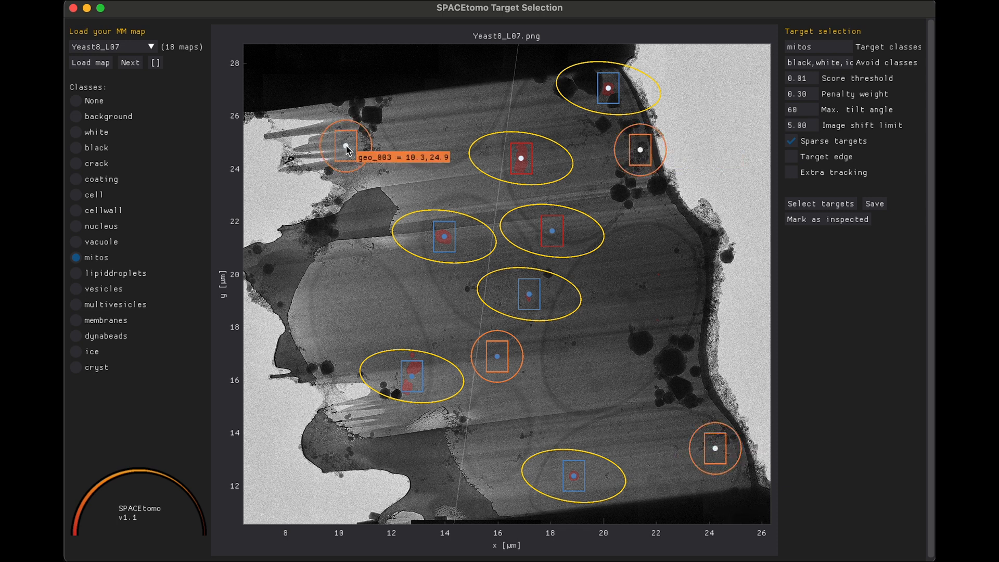
click(298, 287)
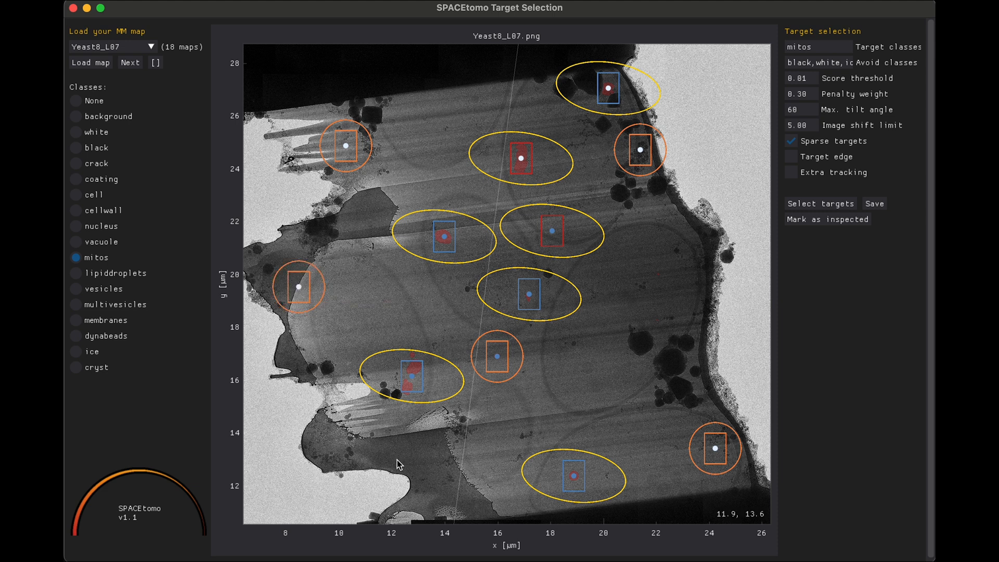
click(447, 483)
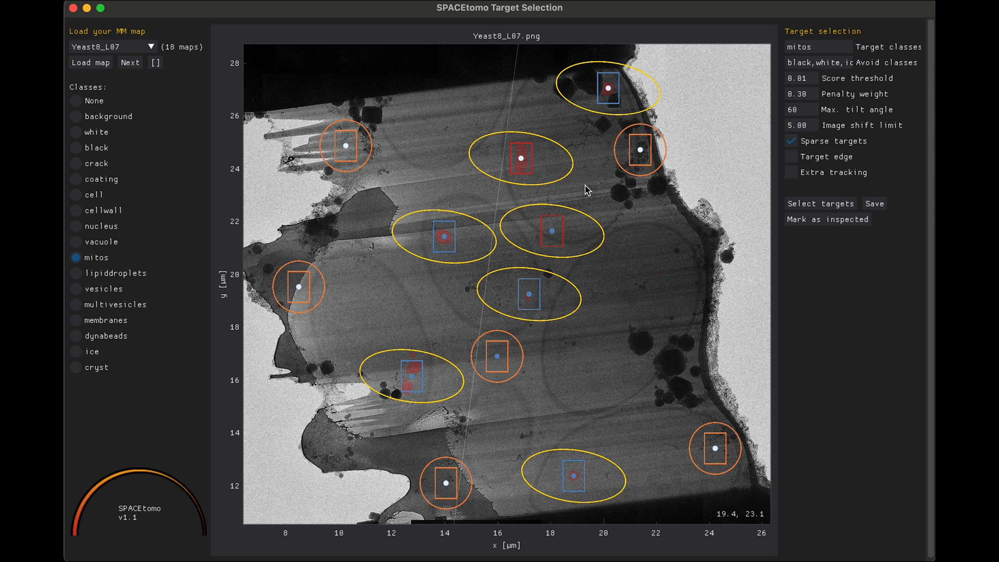
- Move tgt_001 to about x 13.2, y 18.8 µm, between the two targets on the left part of the lamella
mouse_move(523, 162)
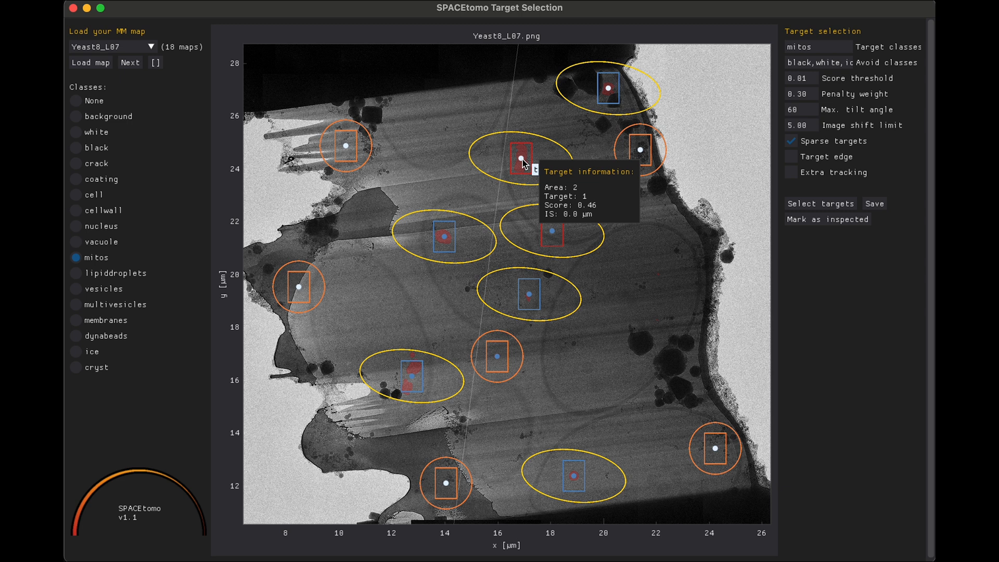
mouse_move(445, 239)
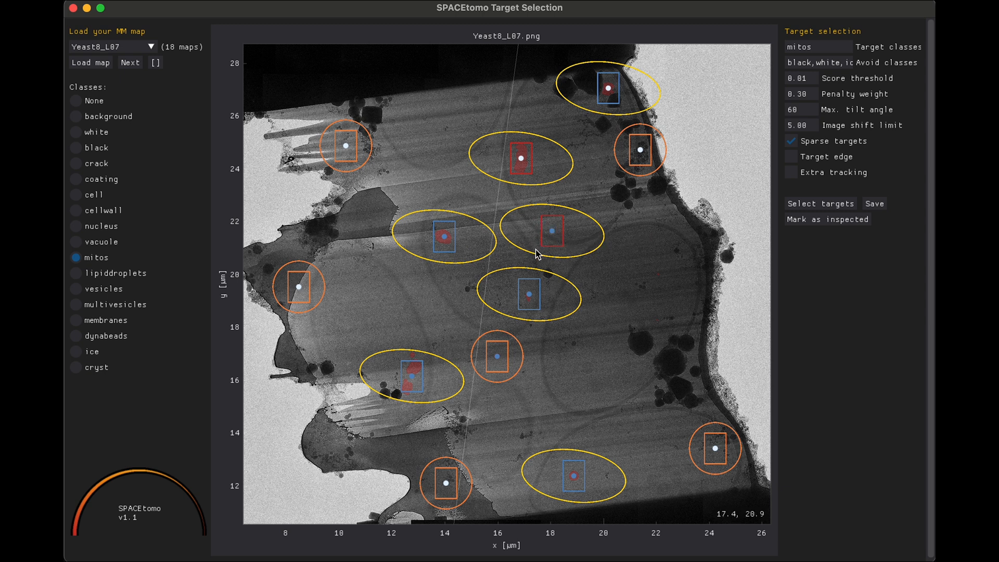
drag(553, 233, 425, 311)
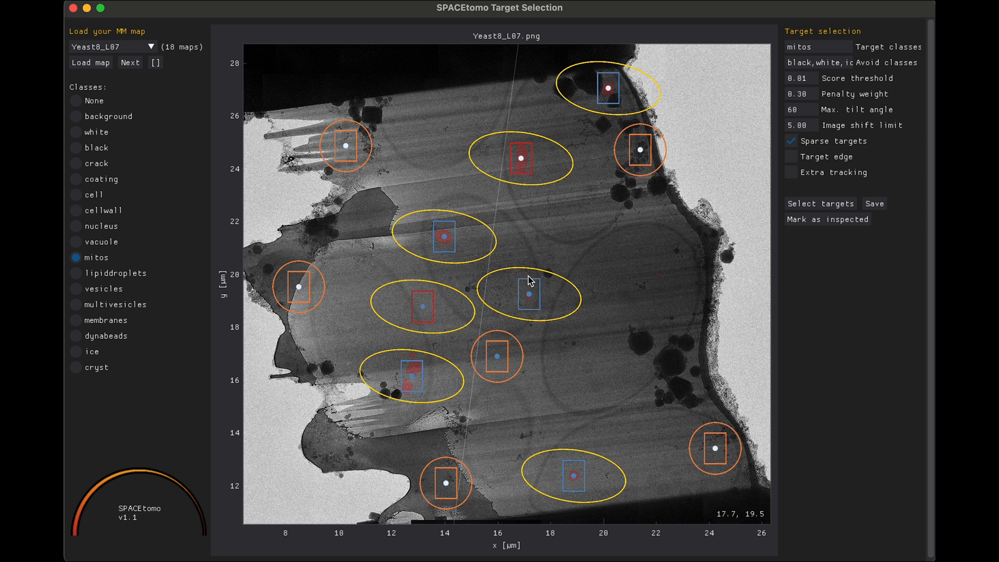
- Mark the targets of map Yeast8_L07 as inspected and try to reposition tgt_002
mouse_move(636, 276)
click(829, 220)
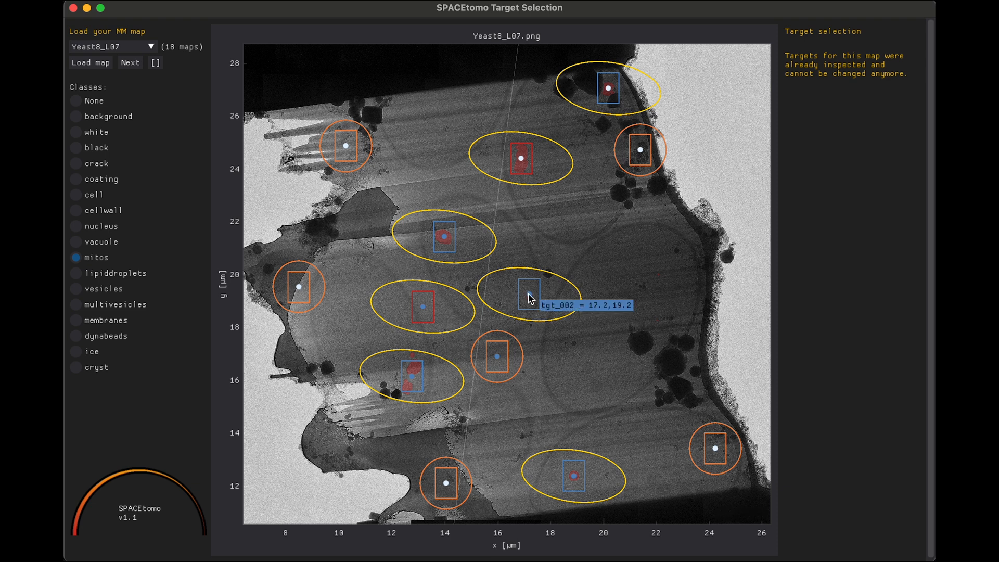
drag(530, 297, 555, 290)
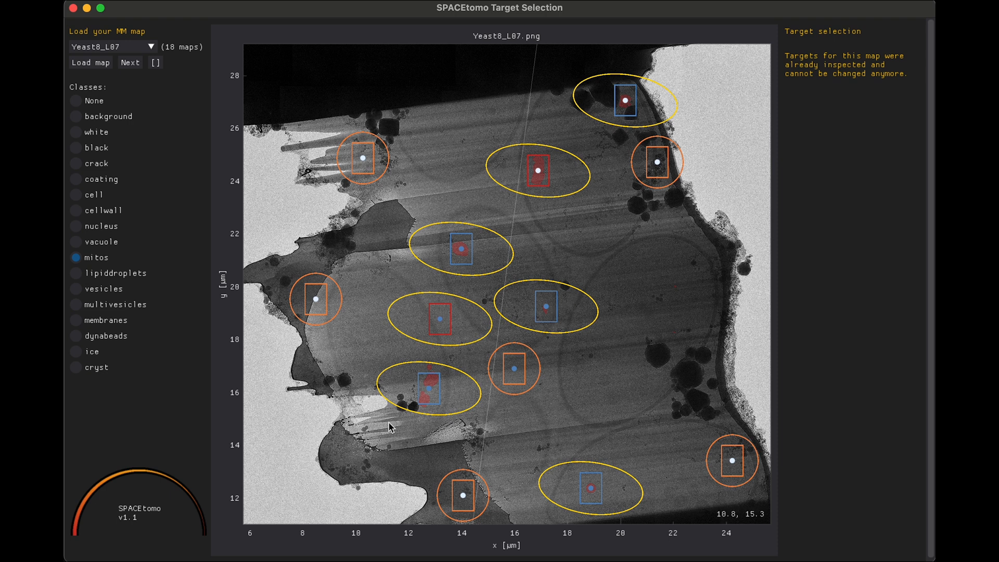
- Advance to map Yeast8_L08, and from the overview of all maps load Yeast8_L14
click(129, 63)
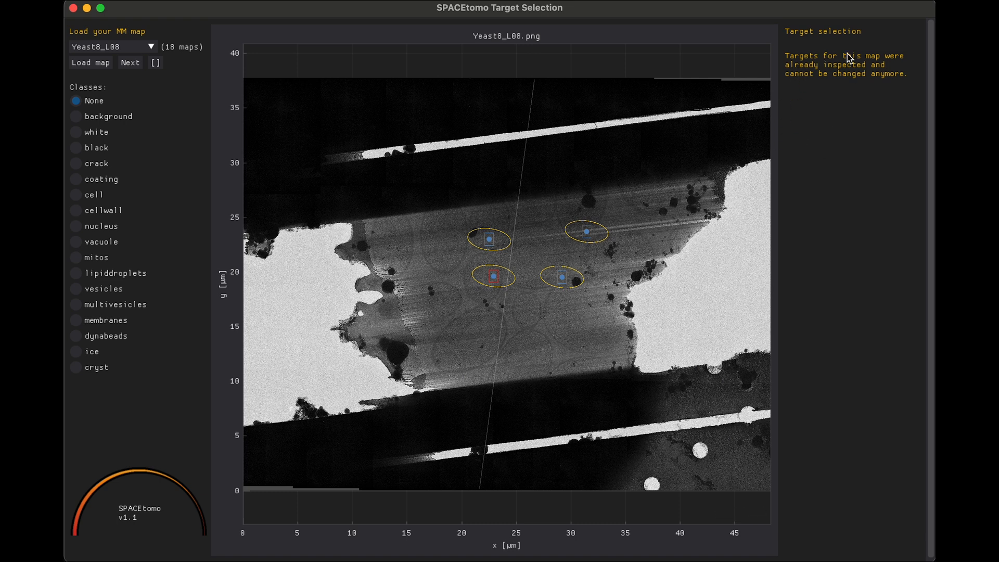
click(156, 62)
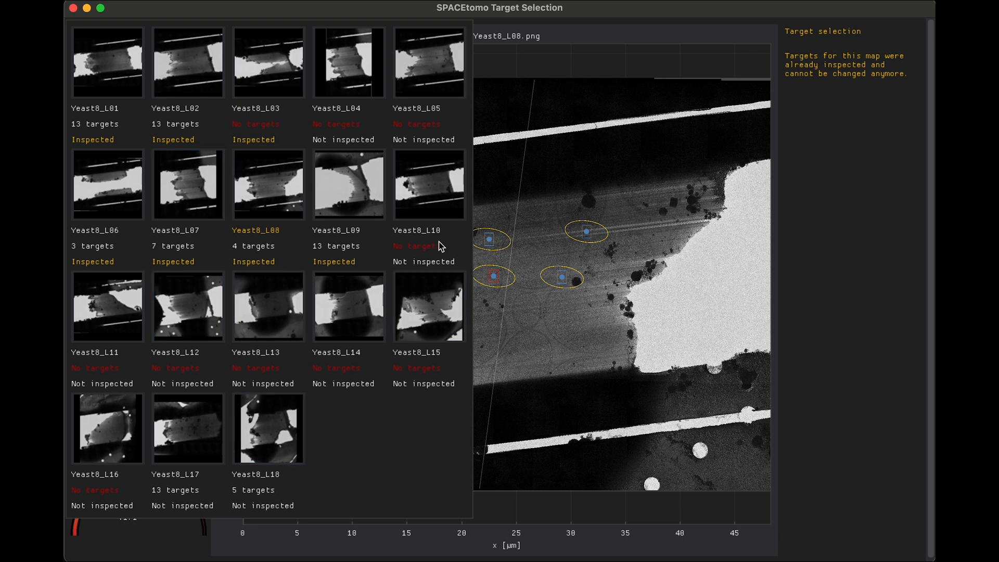
click(343, 311)
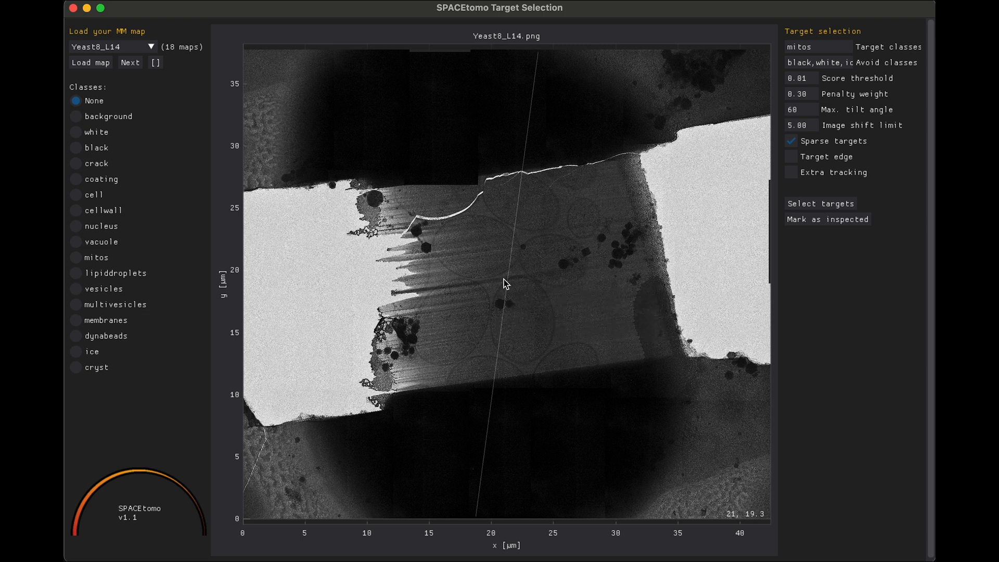
- Add a target on the membrane in the upper central cell of Yeast8_L14, at about x 20.3, y 21.9 µm
scroll(508, 297, up, 6)
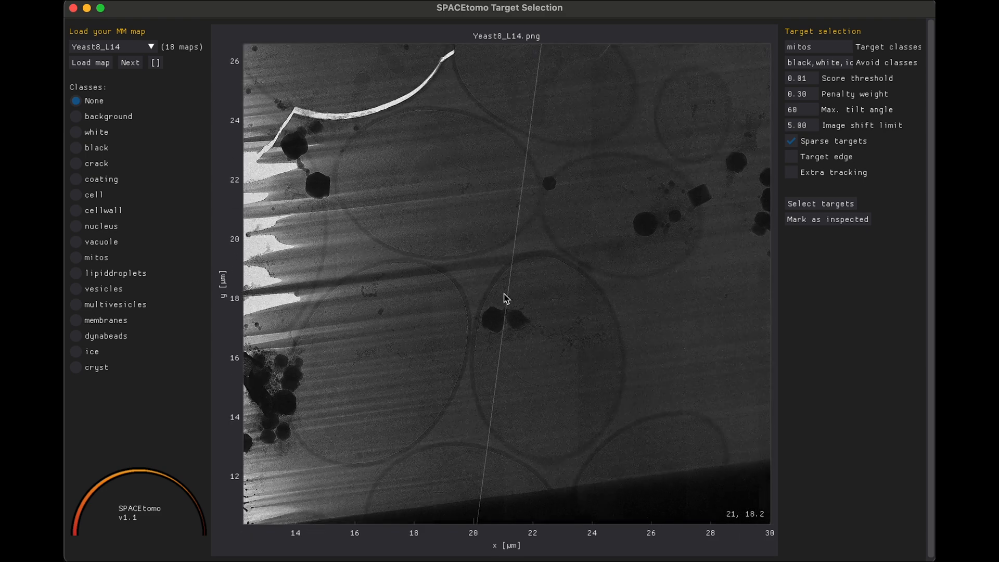
scroll(502, 292, up, 2)
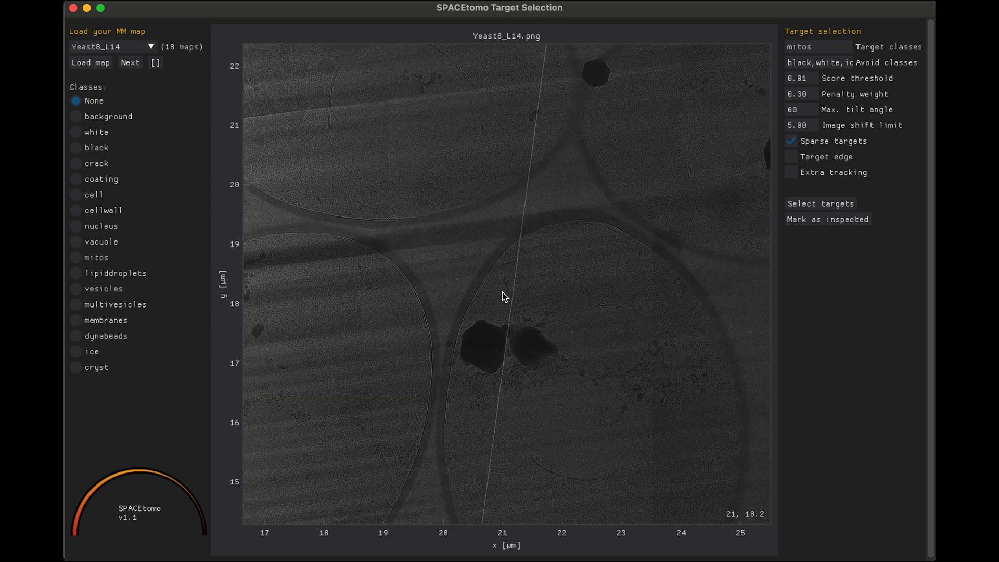
scroll(495, 292, down, 4)
scroll(470, 292, up, 4)
drag(434, 215, 547, 339)
scroll(545, 339, up, 2)
scroll(612, 288, up, 1)
drag(612, 288, 479, 371)
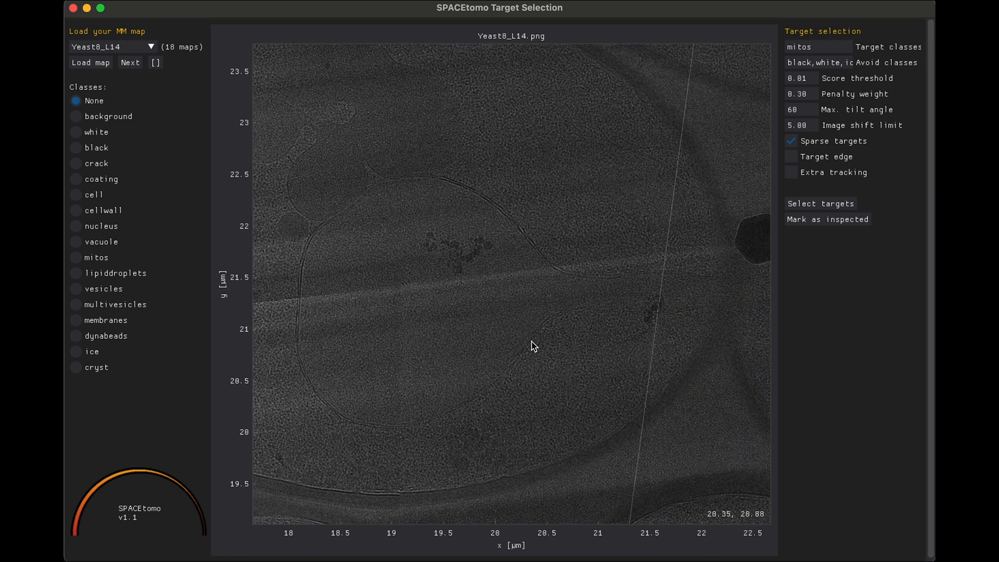
click(528, 238)
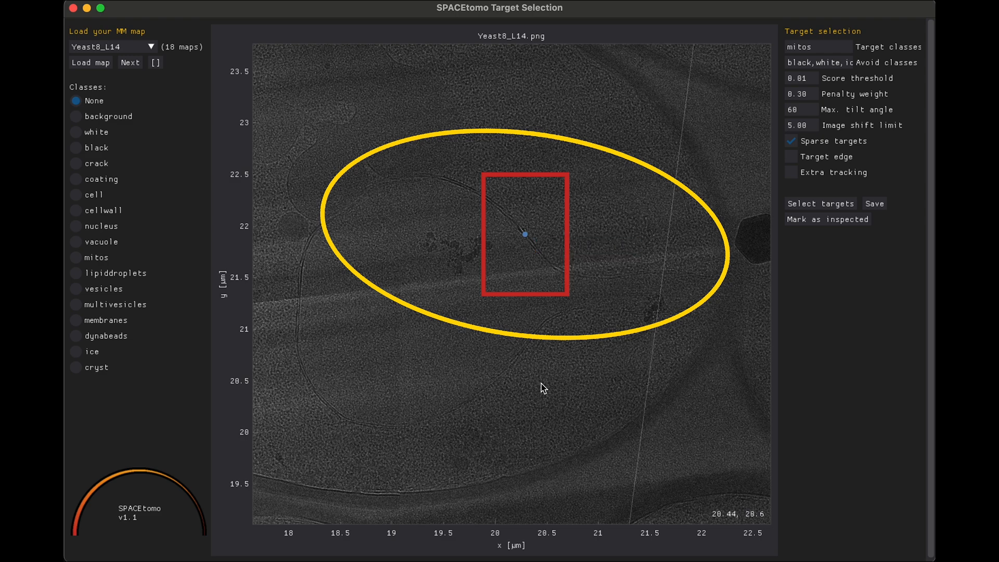
- Add a second target in the cell below and to the right, at about x 23.3, y 17.9 µm
scroll(542, 397, down, 4)
scroll(449, 382, up, 5)
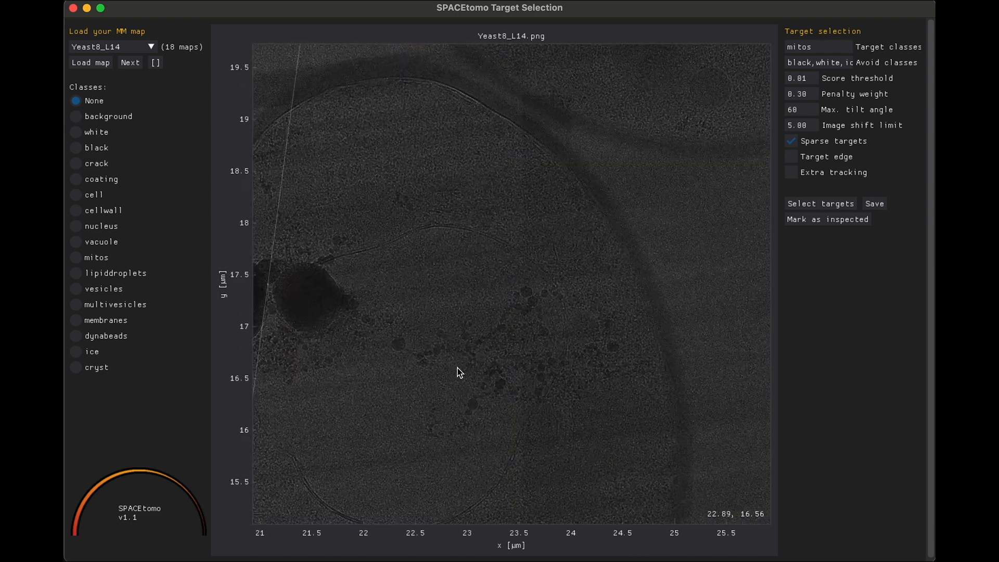
click(492, 240)
scroll(427, 451, up, 2)
- Add four geo points on Yeast8_L14 at about (12.0, 25.0), (13.0, 12.3), (31.0, 27.1) and (33.8, 15.4) µm
scroll(430, 460, down, 8)
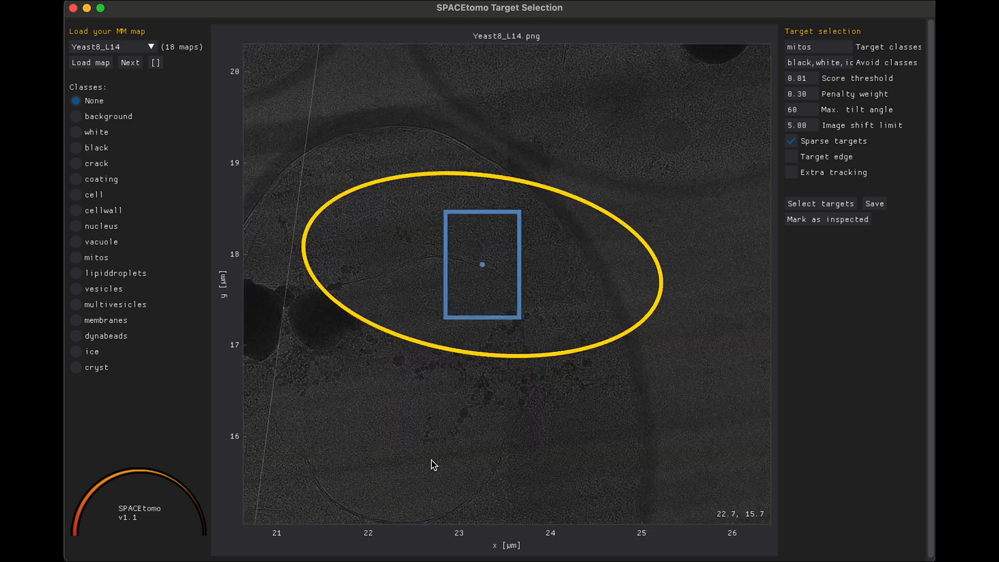
click(707, 169)
click(752, 359)
- Mark the targets of Yeast8_L14 as inspected and load the next map, Yeast8_L15
click(841, 228)
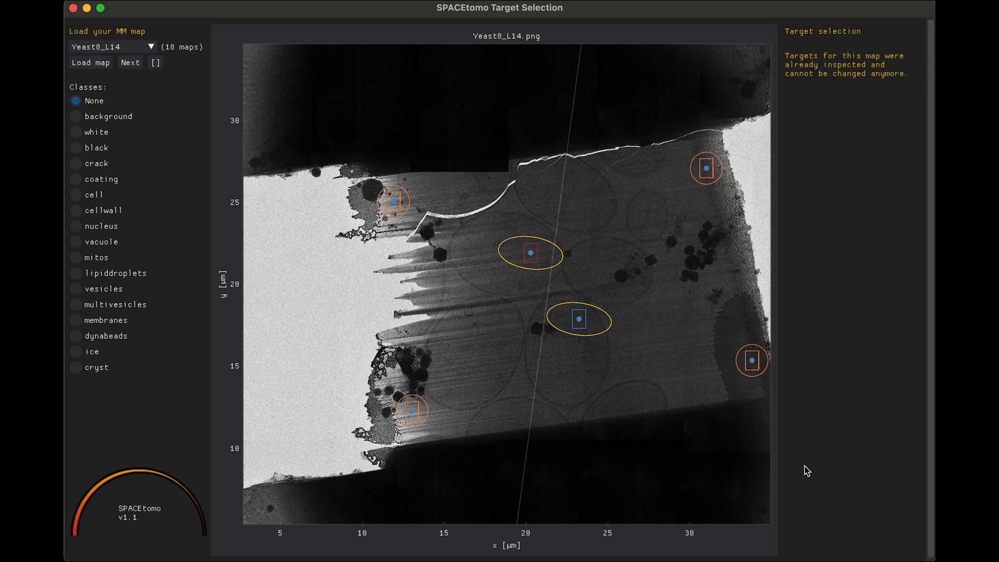
click(139, 62)
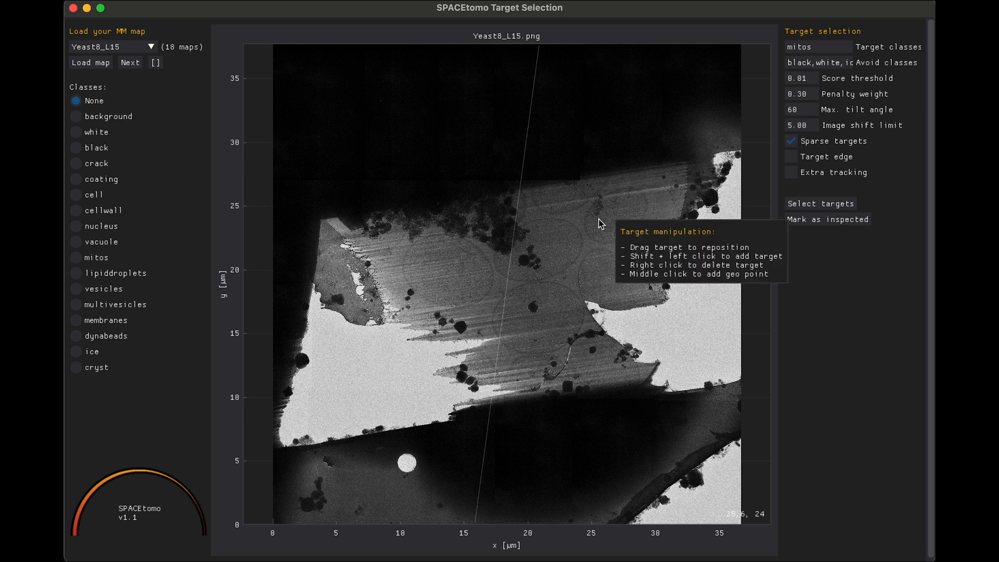
- Examine the lamella in Yeast8_L15 at several magnifications, from the cells on its right side to the left part
scroll(610, 233, up, 5)
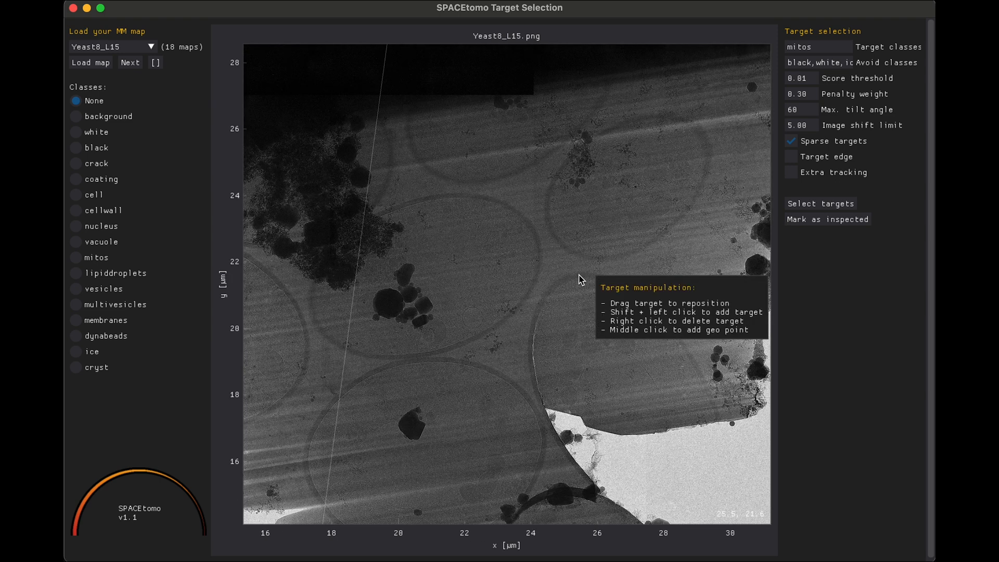
scroll(581, 279, down, 3)
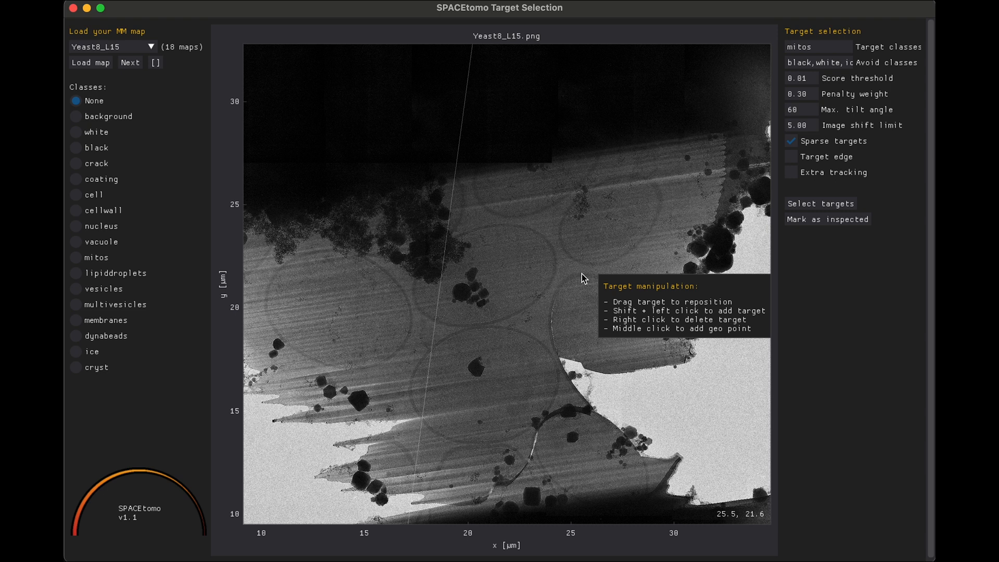
scroll(582, 274, up, 5)
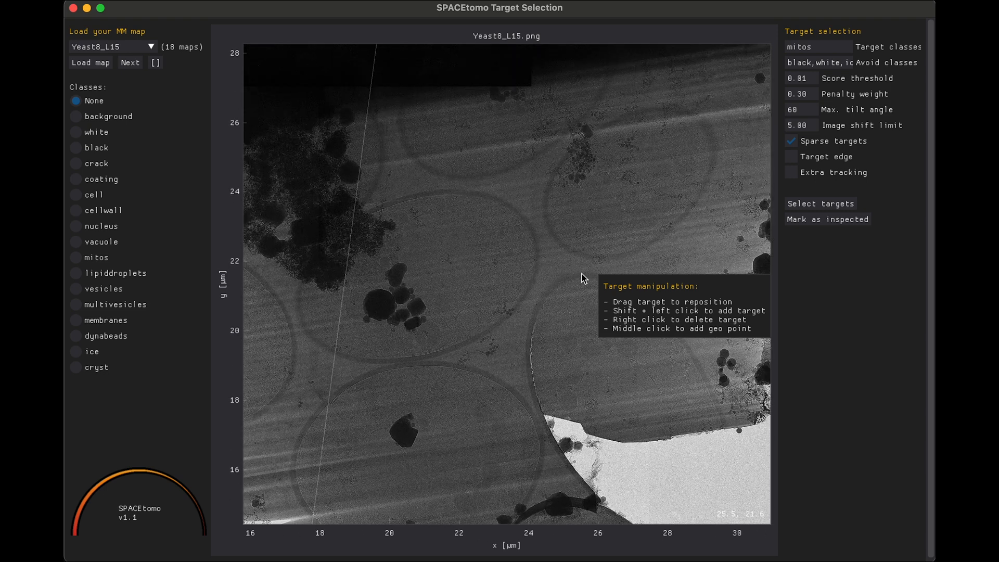
scroll(582, 273, down, 6)
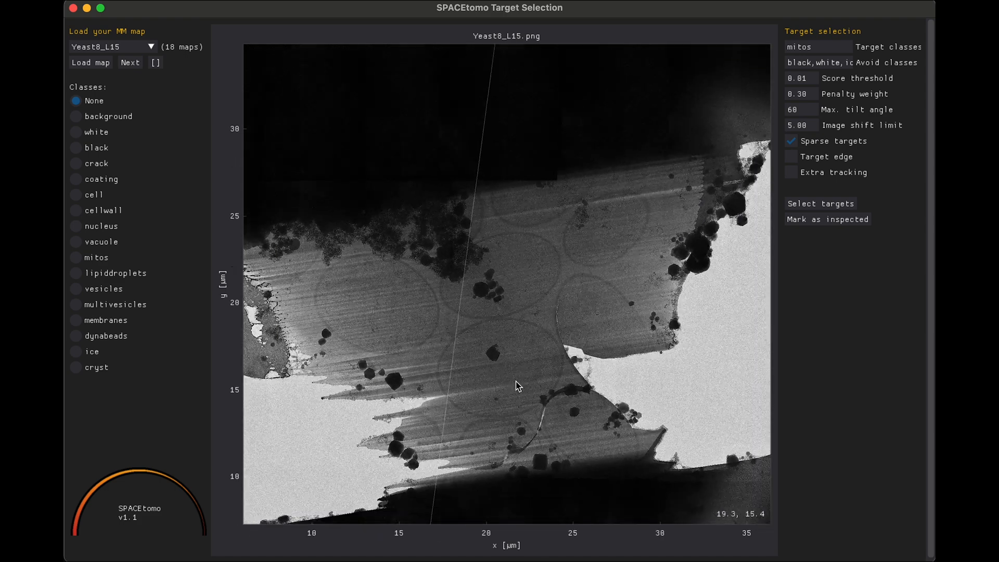
scroll(497, 420, down, 3)
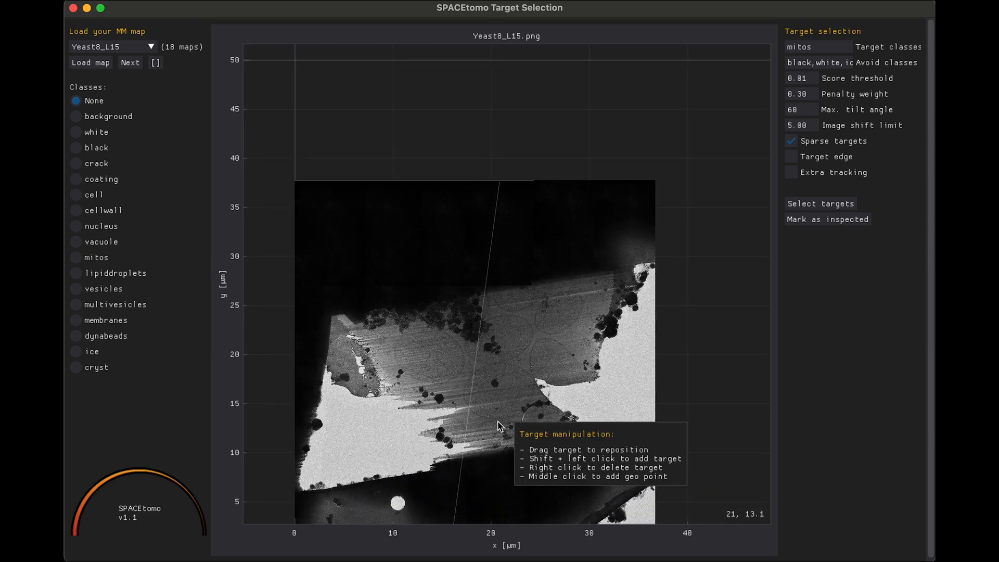
scroll(500, 422, up, 1)
scroll(500, 421, up, 3)
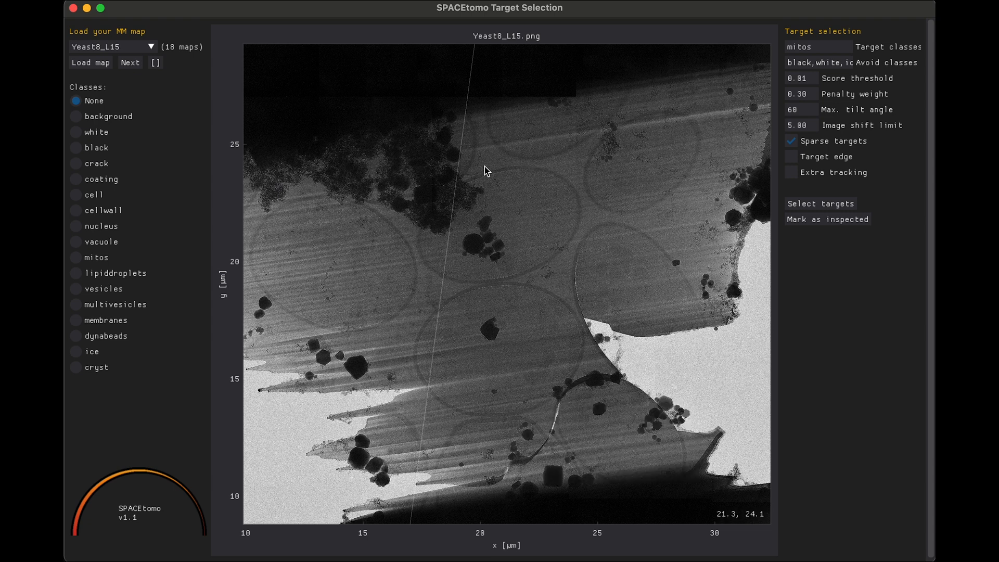
drag(364, 324, 518, 293)
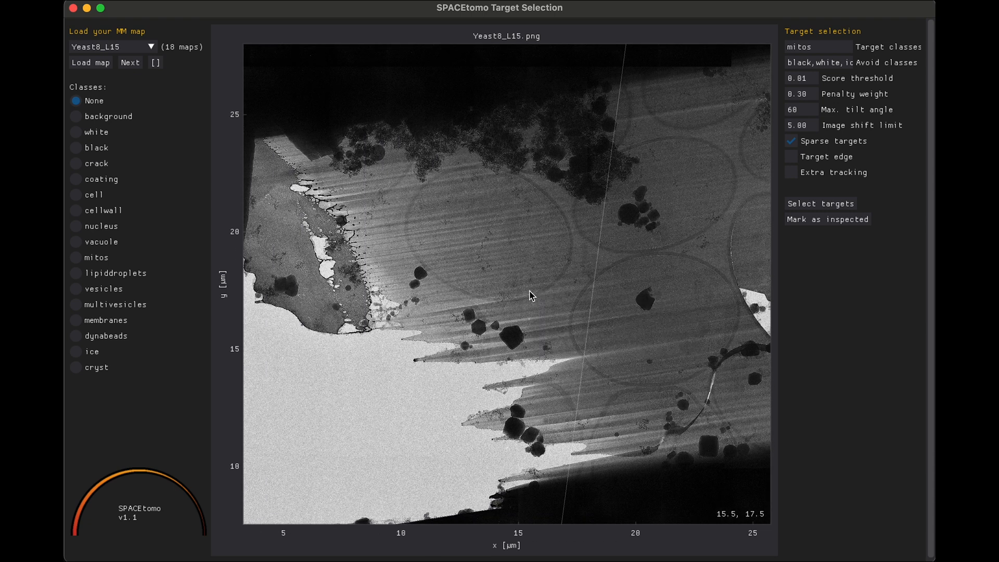